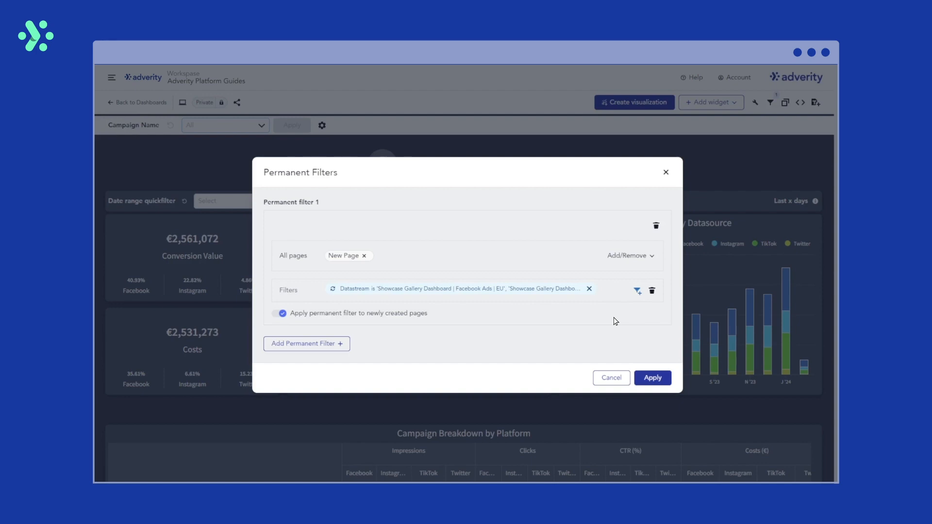
Step: Remove the Showcase Gallery Dashboard | Instagram Ads | EU datastream from the filter in Permanent filter 1 and apply the change to the dashboard
click(483, 292)
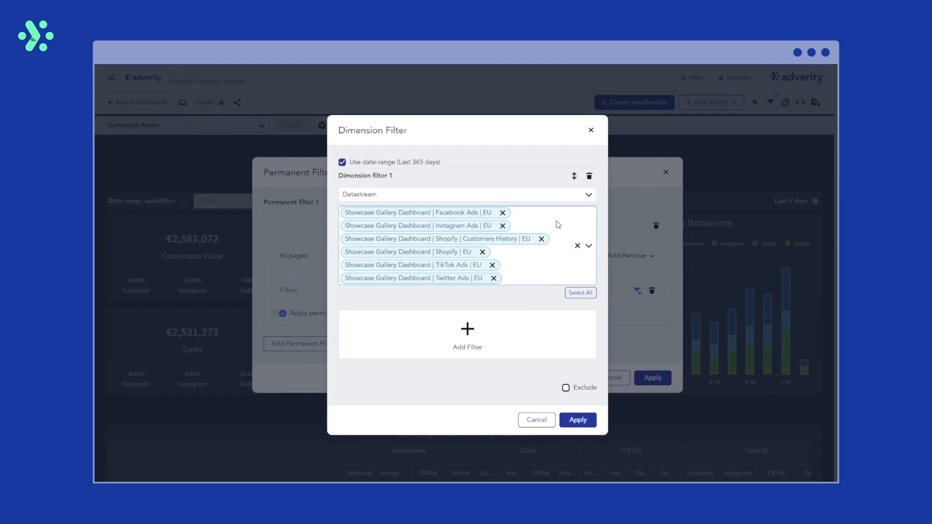
click(503, 225)
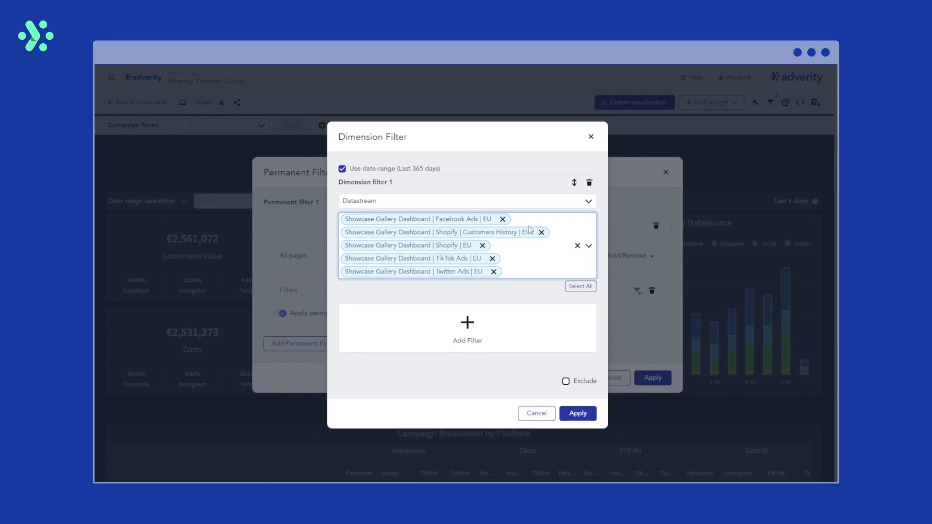
click(574, 415)
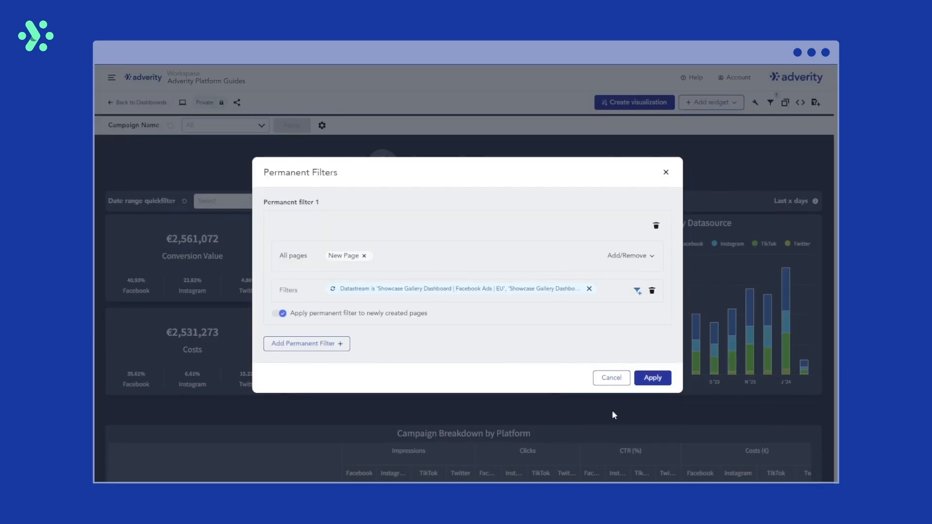
click(653, 378)
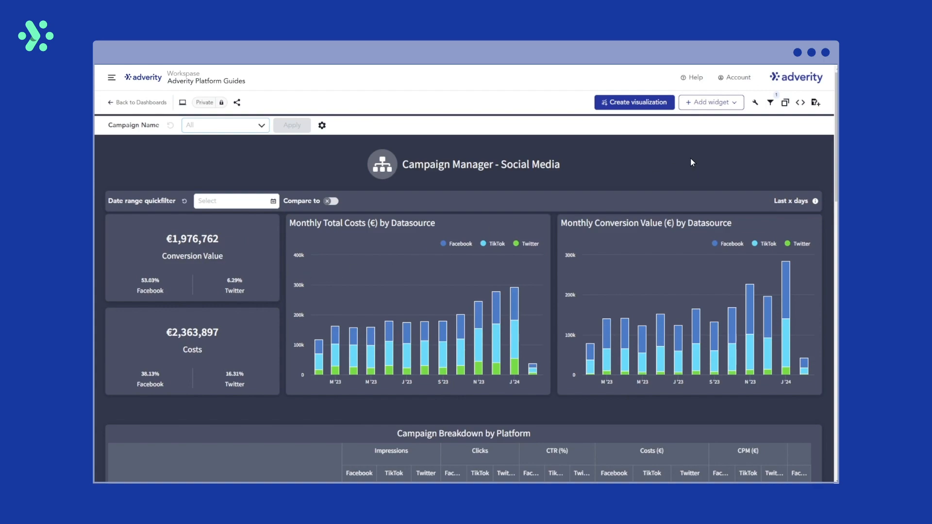
Step: Add a second dimension filter with Account Name is Ergonomics Facebook Ads to Permanent filter 1, and remove it again
click(770, 103)
click(758, 123)
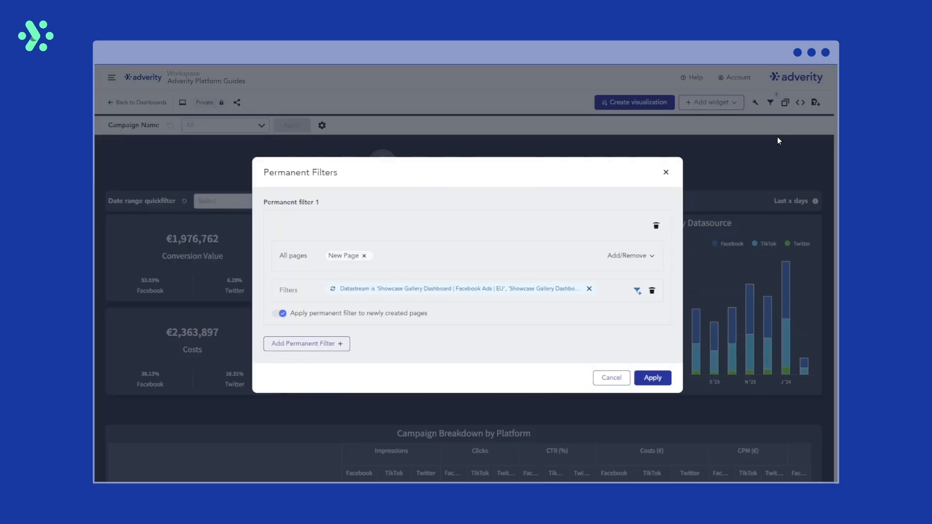
click(638, 292)
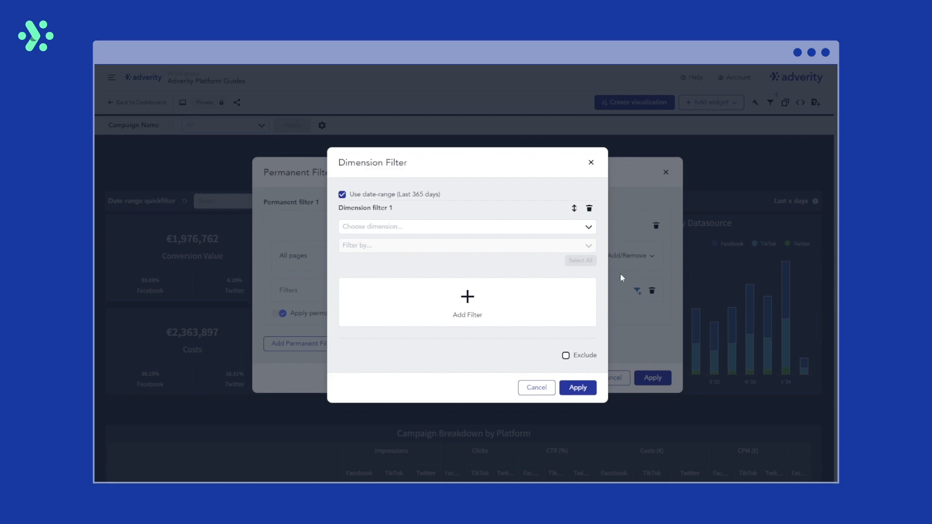
click(589, 227)
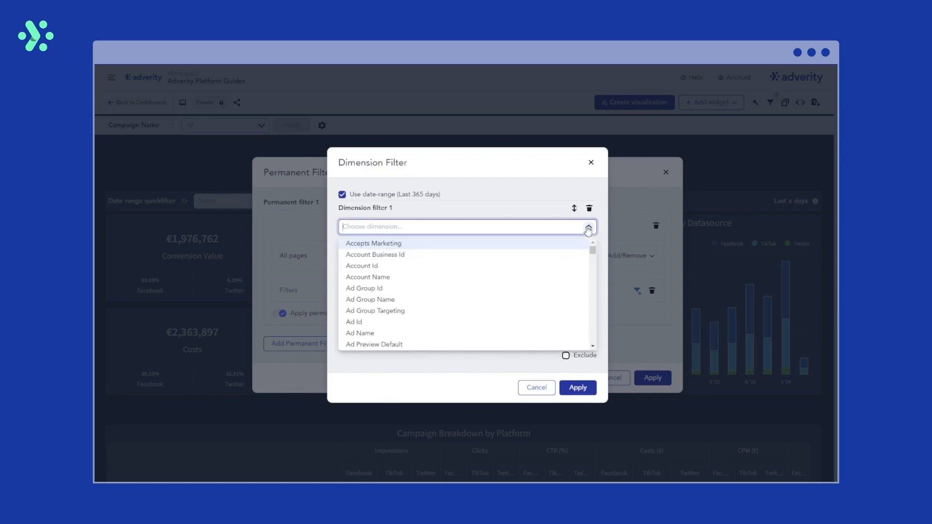
click(562, 279)
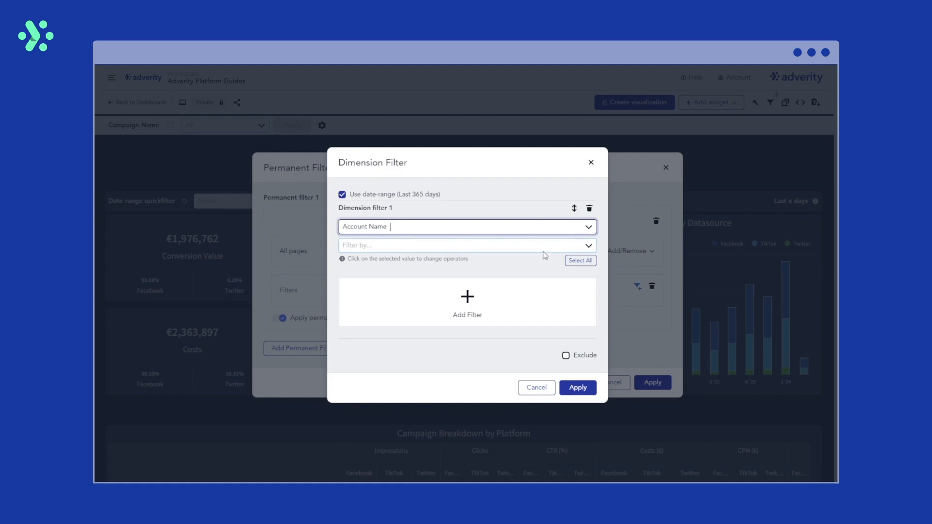
click(588, 246)
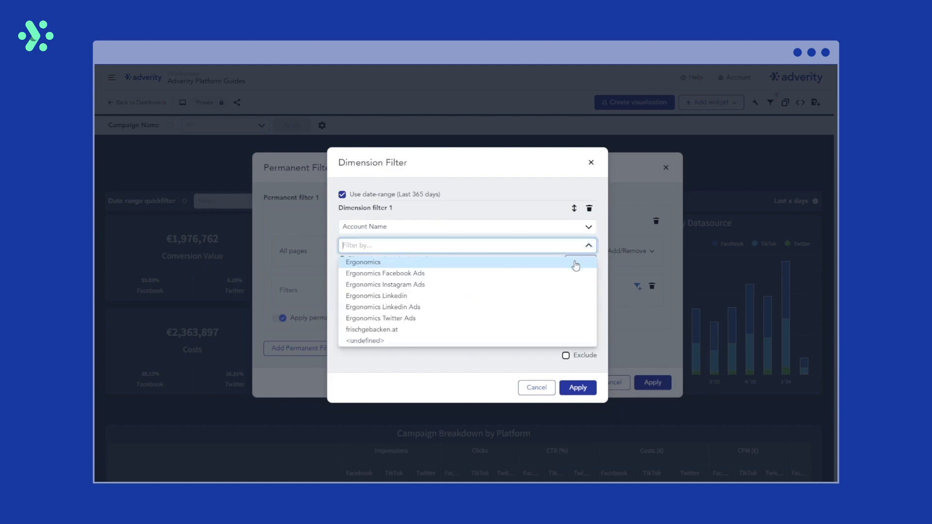
click(563, 275)
click(589, 245)
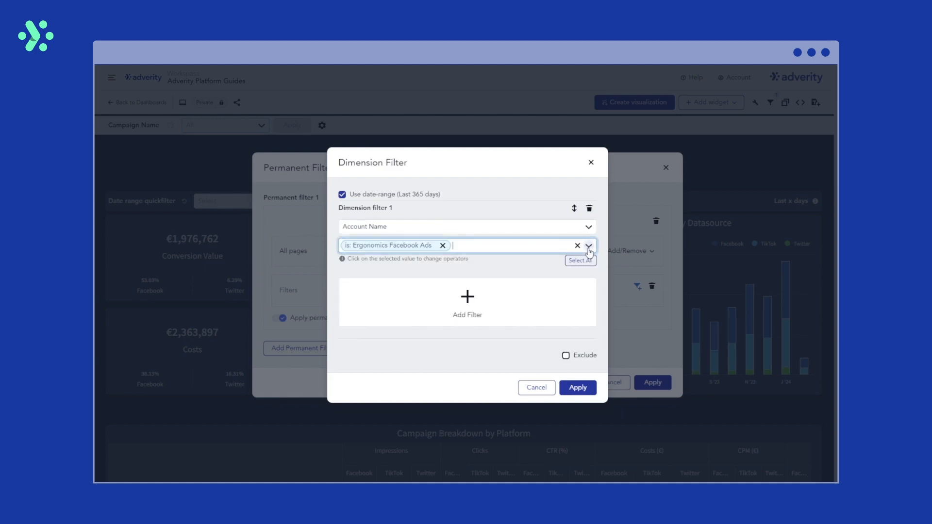
click(584, 387)
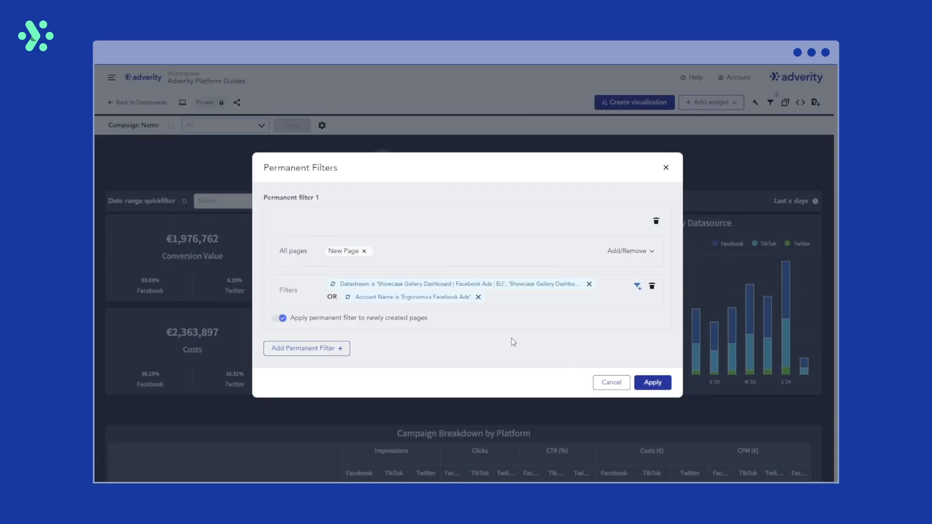
click(479, 298)
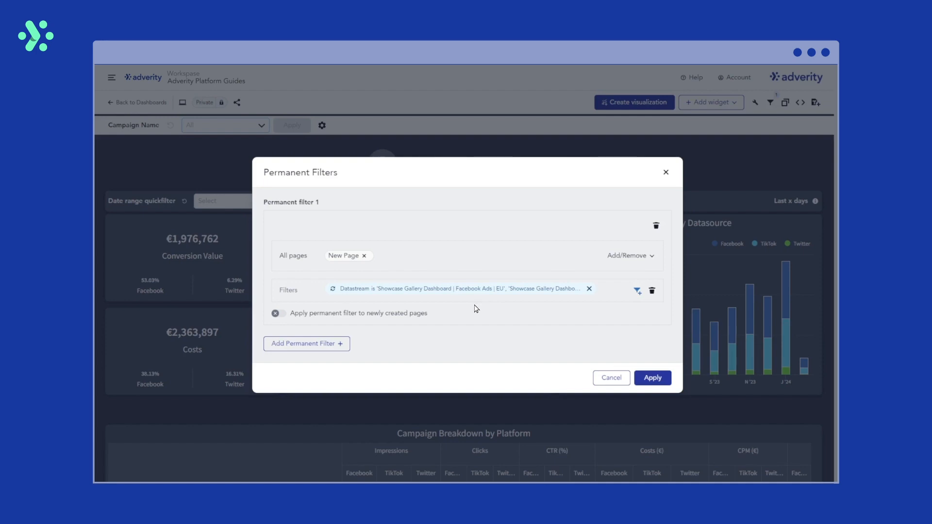
Step: Add a second permanent filter, close its empty dimension filter, delete it and apply the permanent filter settings
click(306, 344)
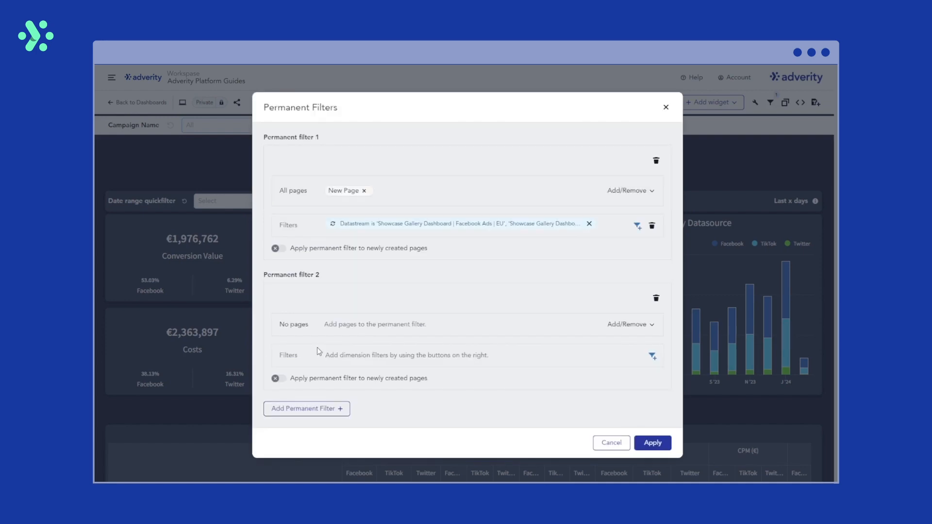
click(652, 356)
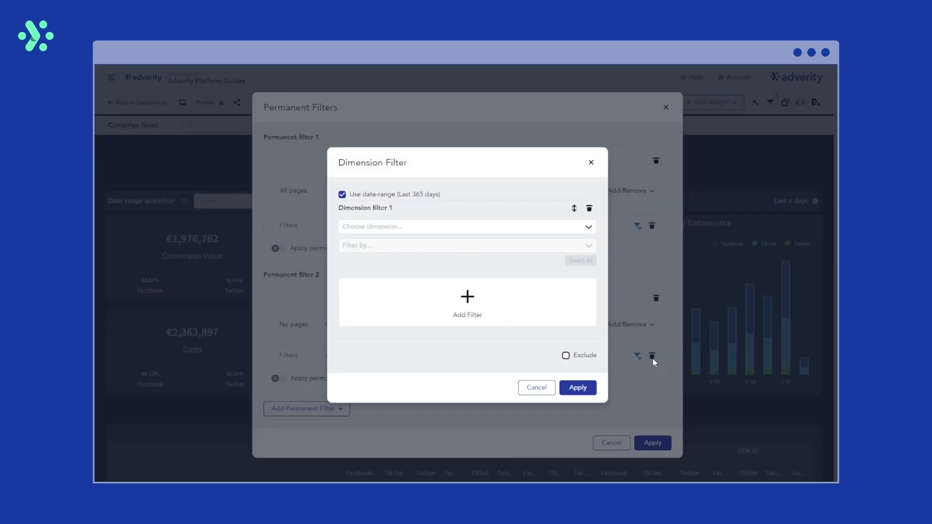
click(591, 162)
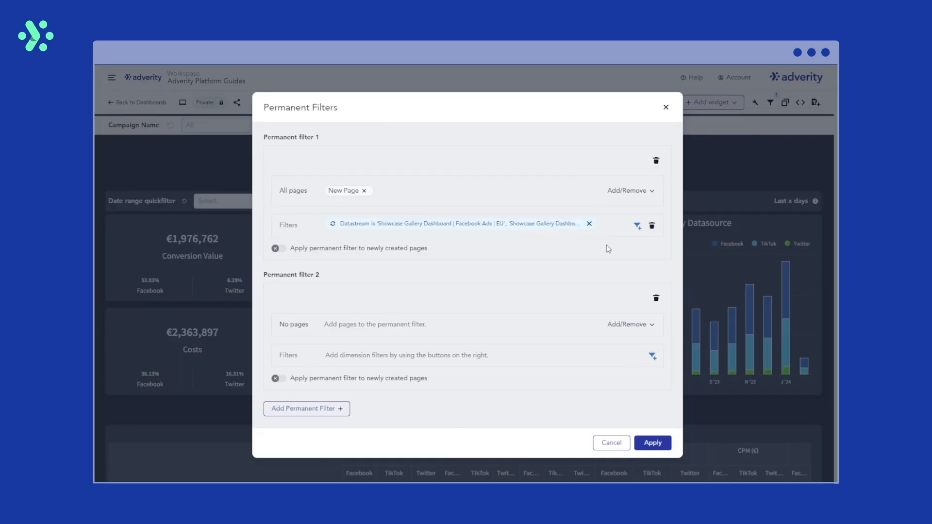
click(656, 300)
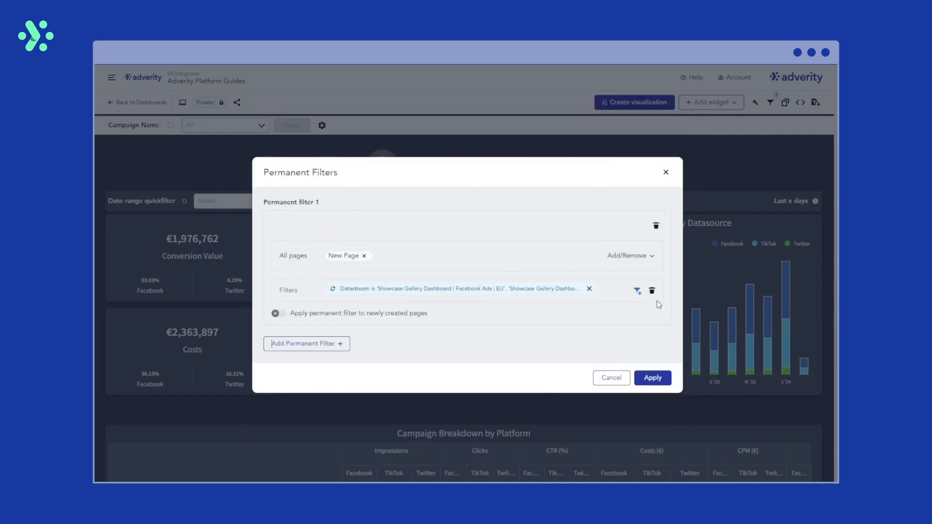
click(653, 379)
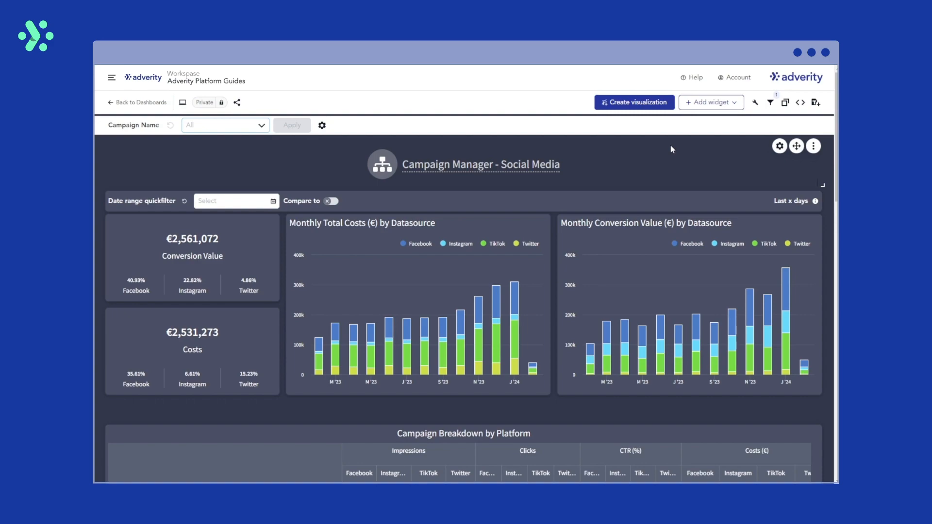
Step: Add a dimension quickfilter for Datastream to the dashboard, leaving the pages and filter values unspecified
click(768, 105)
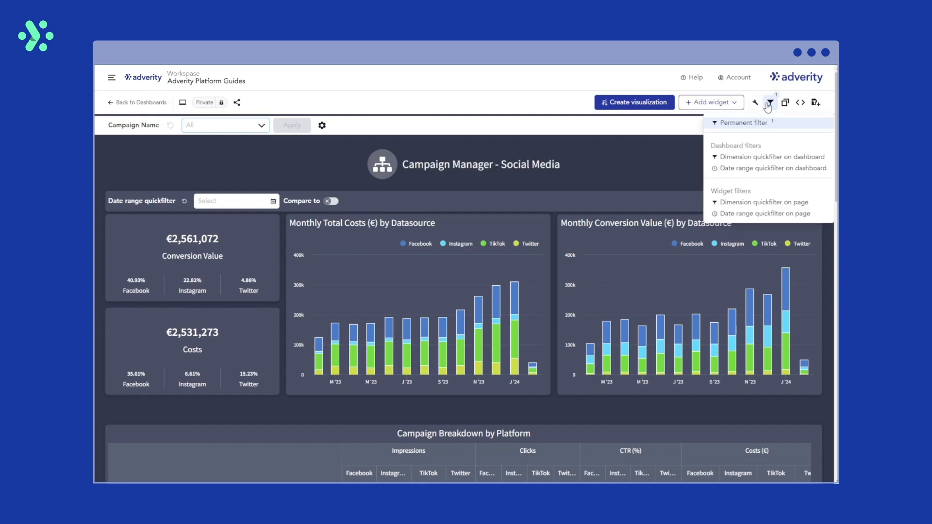
click(821, 159)
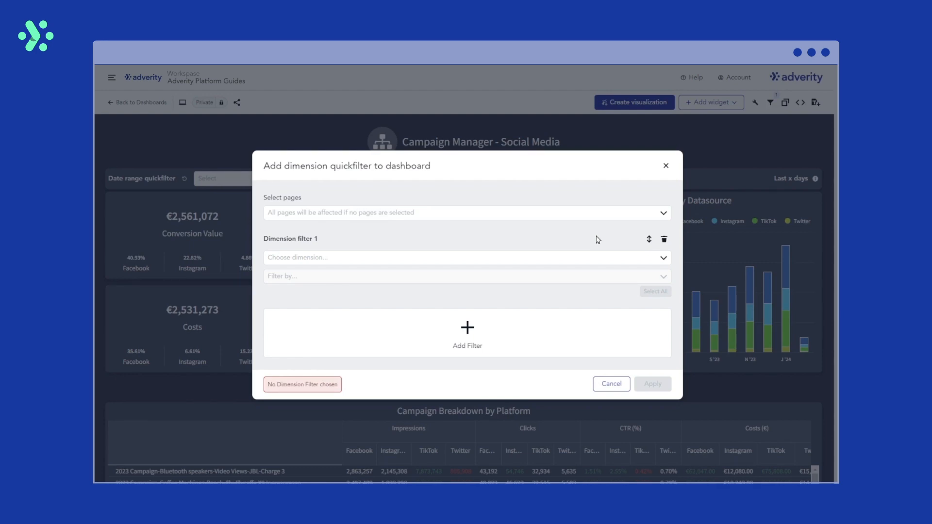
click(661, 258)
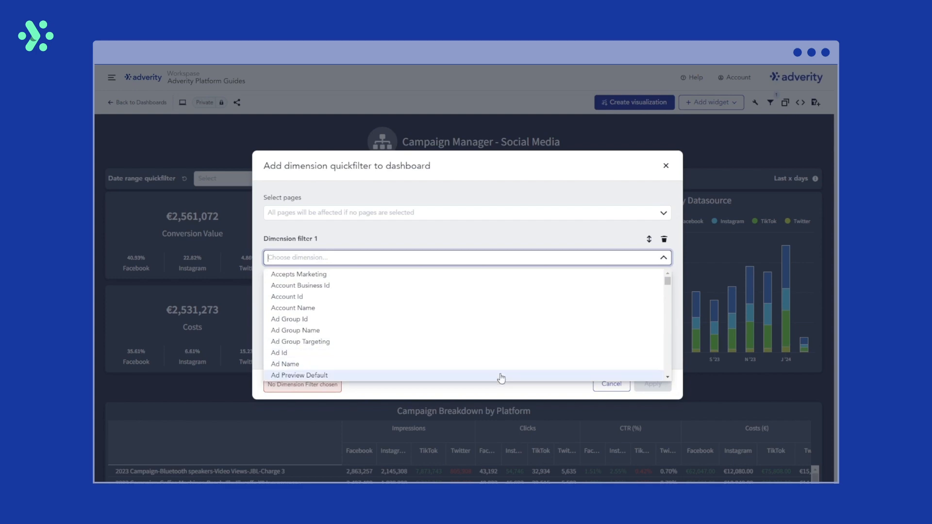
scroll(512, 321, down, 4)
scroll(512, 322, down, 10)
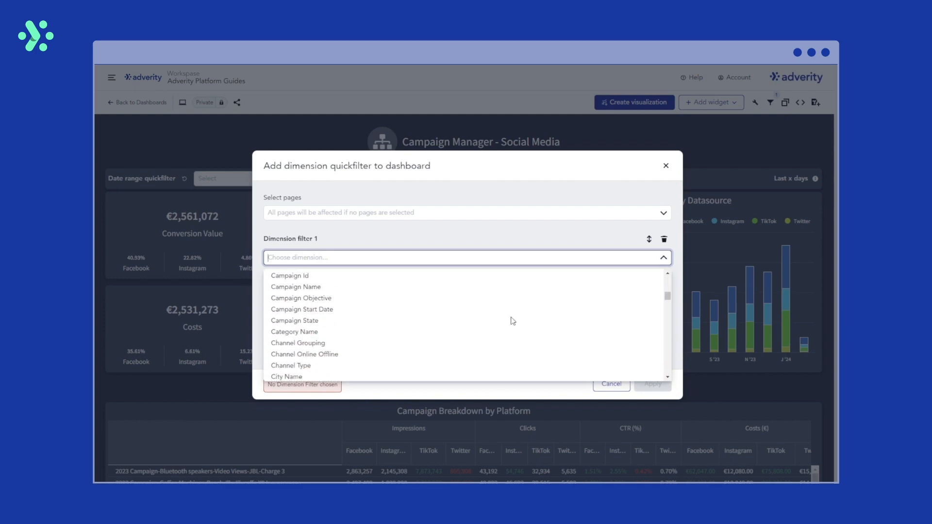
scroll(512, 321, down, 5)
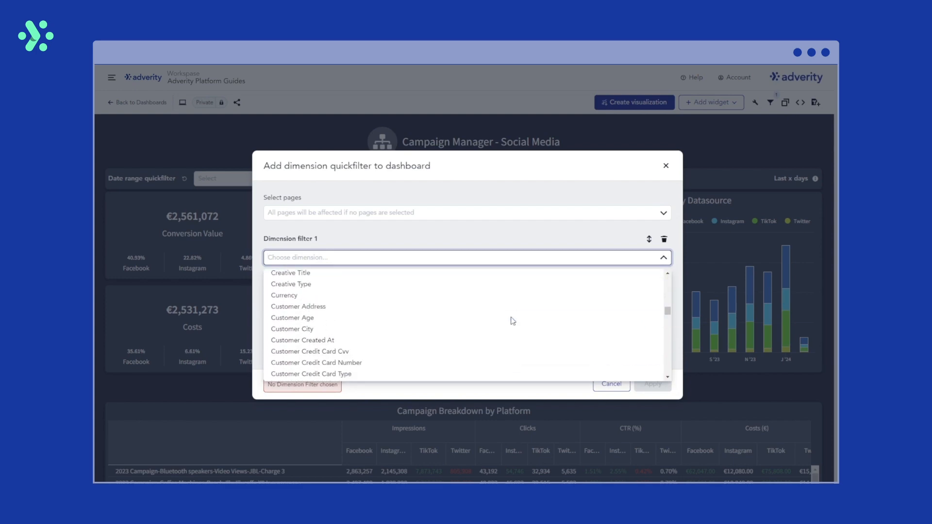
click(484, 346)
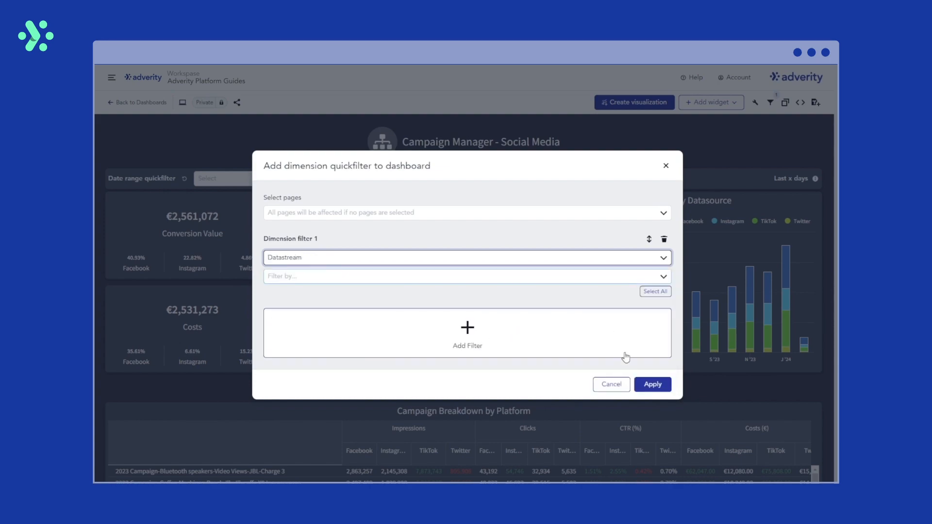
click(652, 385)
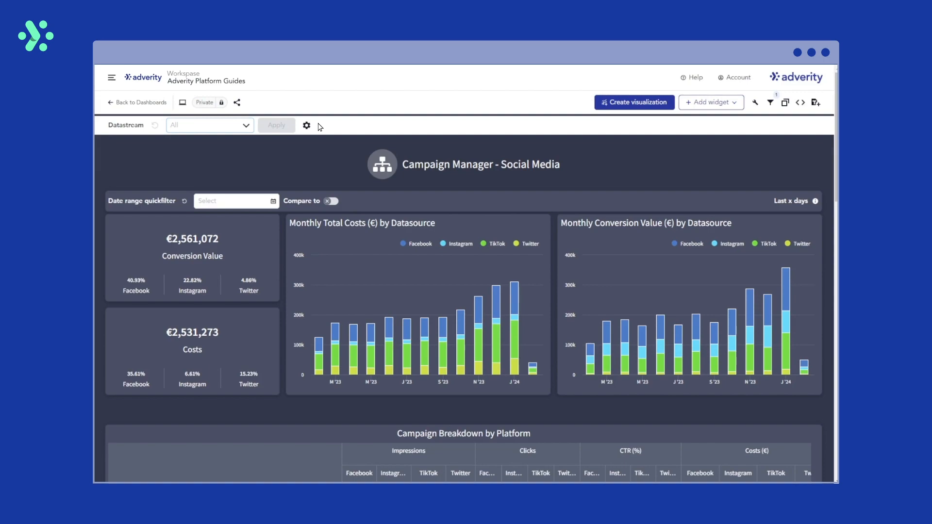
Step: Filter the dashboard by the Showcase Gallery Dashboard | Instagram Ads | EU datastream with the quickfilter, and reset it
click(251, 130)
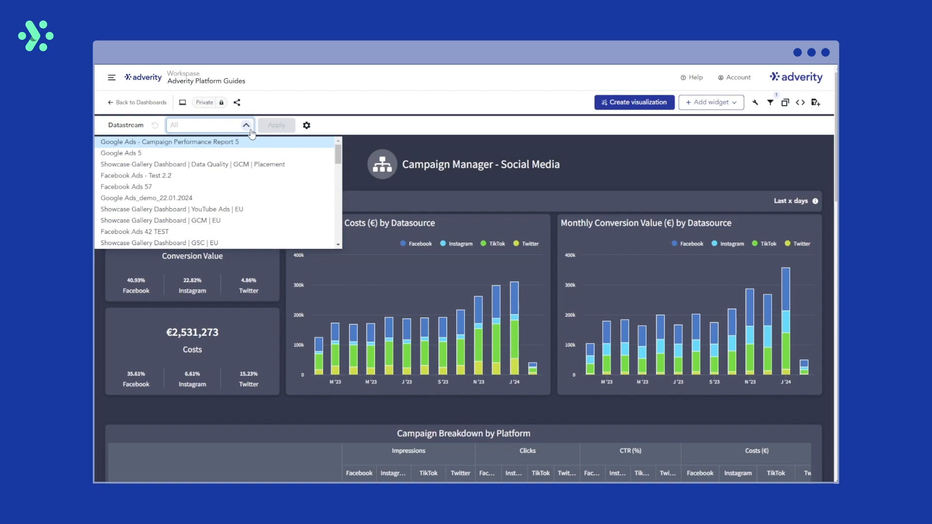
text(instag)
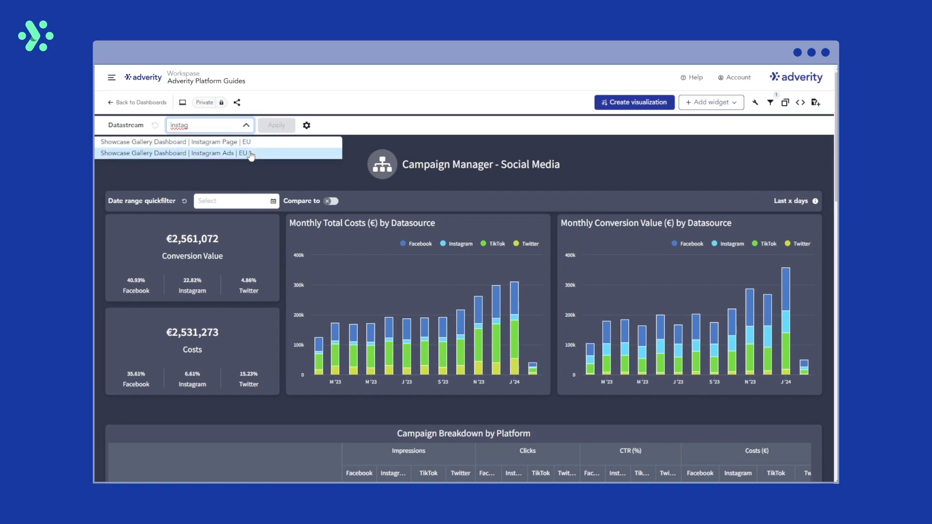
click(249, 153)
click(275, 128)
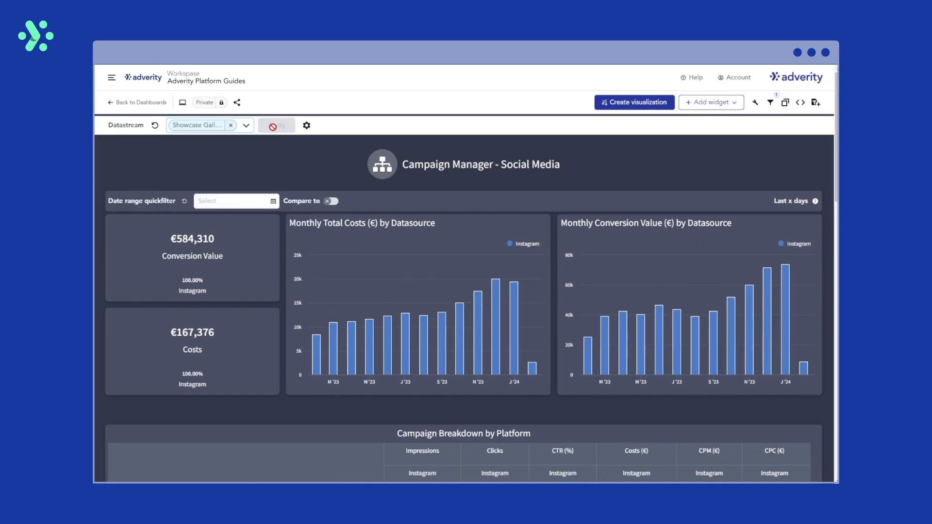
click(155, 127)
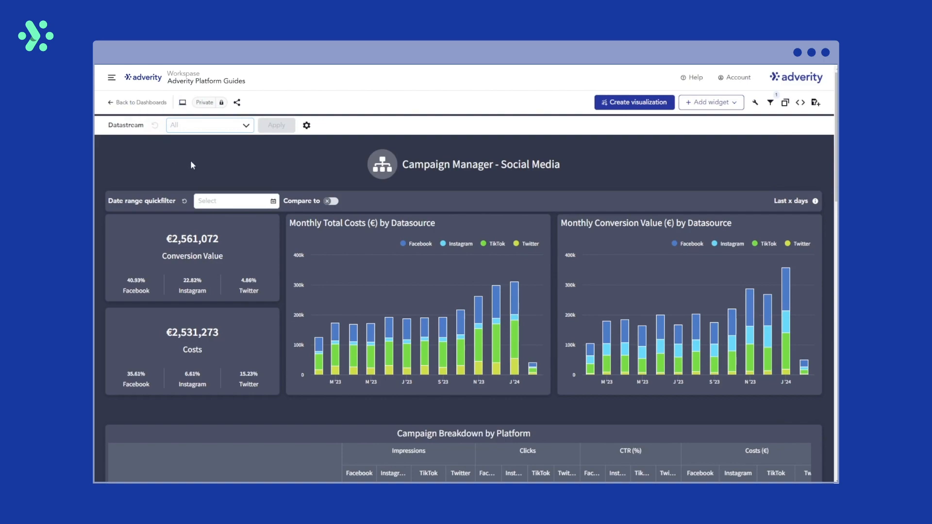
Step: Delete the Datastream dimension quickfilter from the dashboard
click(307, 125)
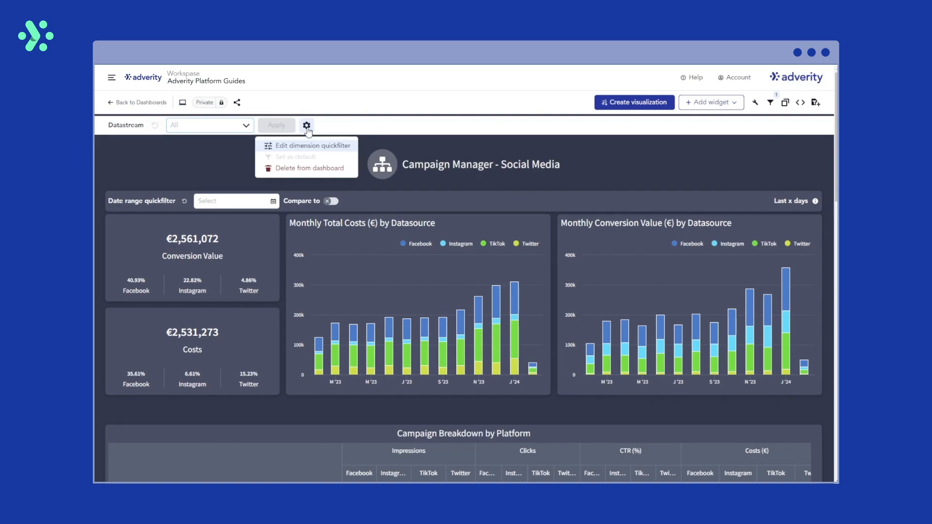
click(335, 170)
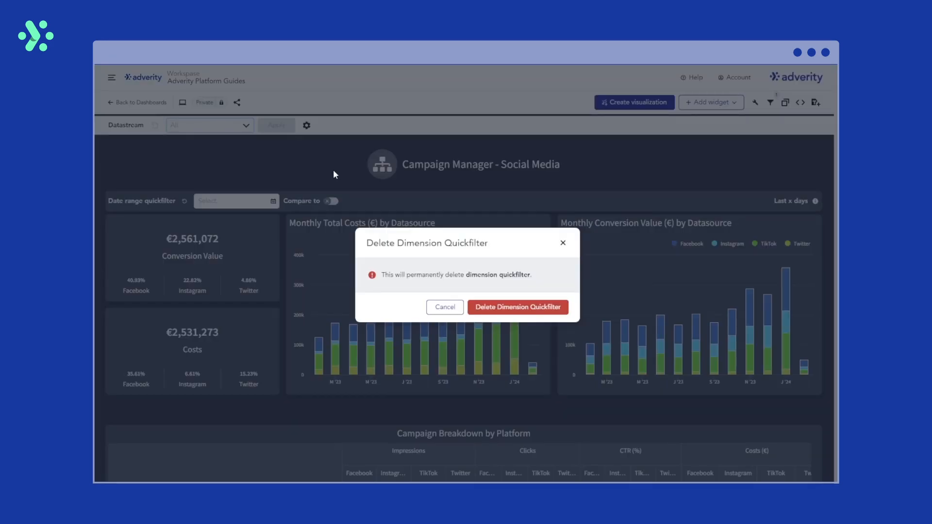
click(507, 309)
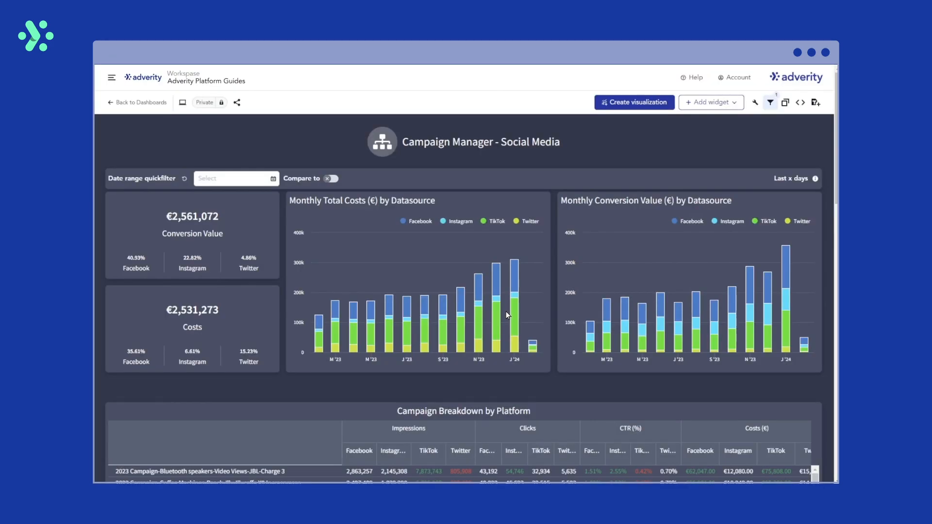
Step: Add a date range quickfilter covering the last 2 months to the dashboard, leaving the pages unspecified
click(771, 102)
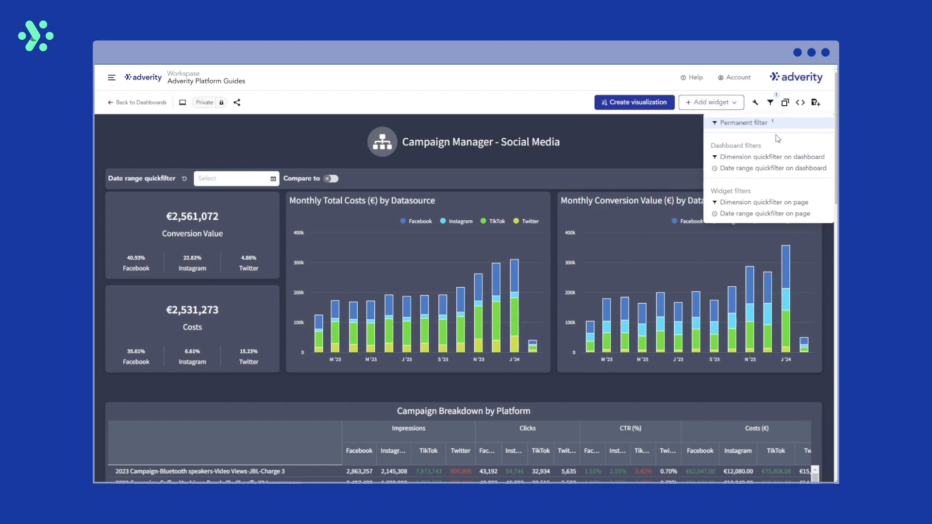
click(780, 170)
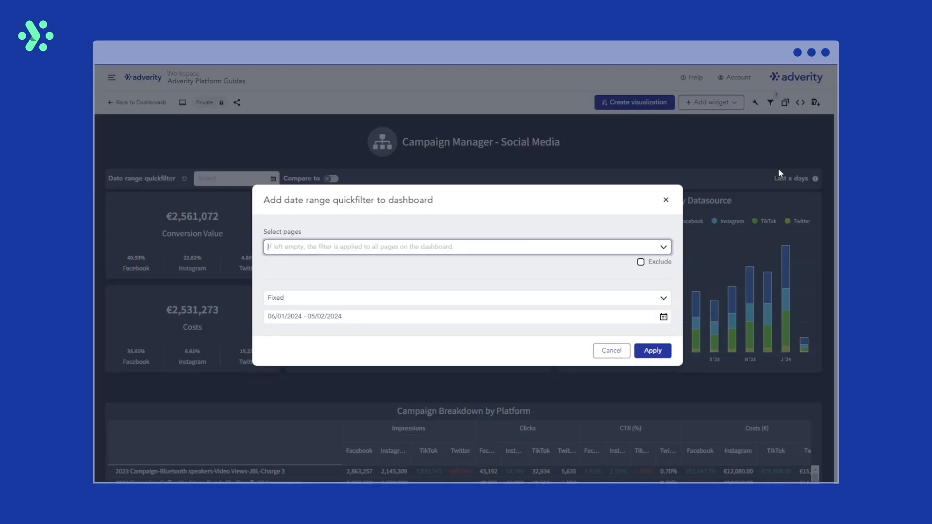
click(538, 298)
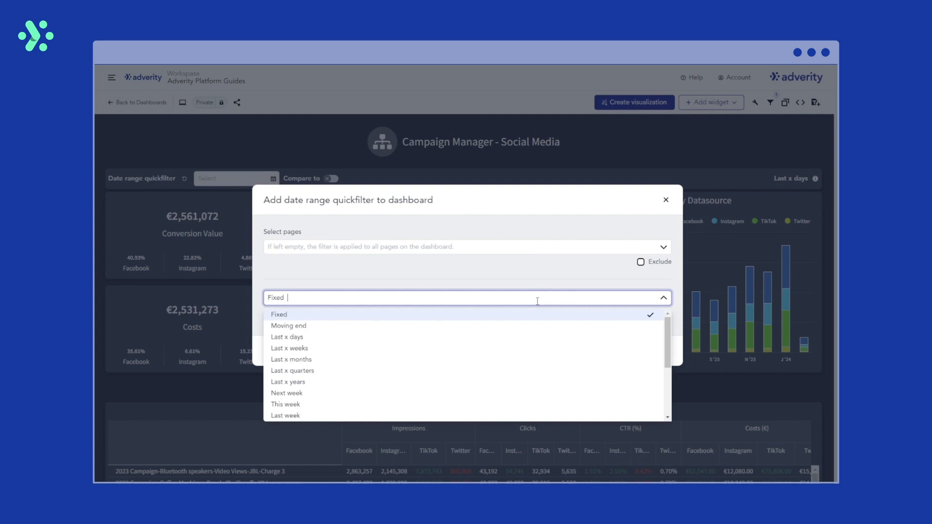
click(511, 360)
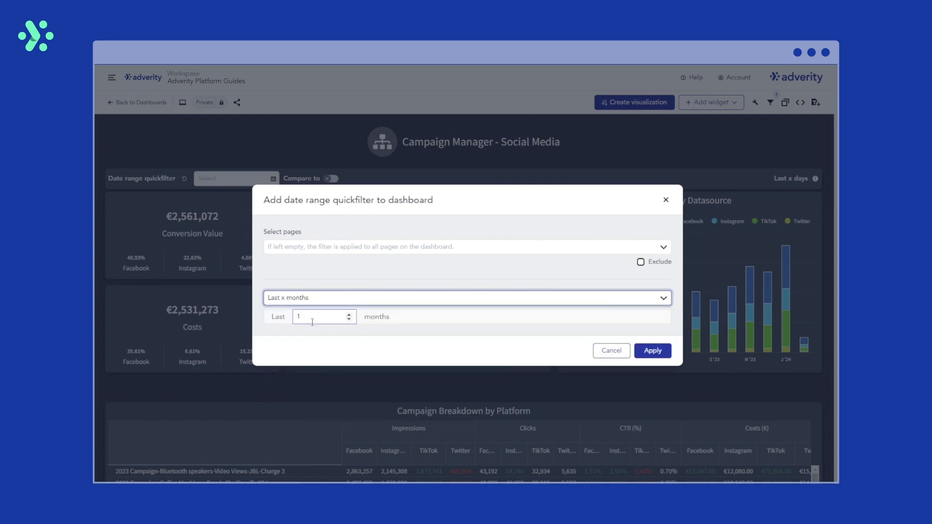
click(348, 315)
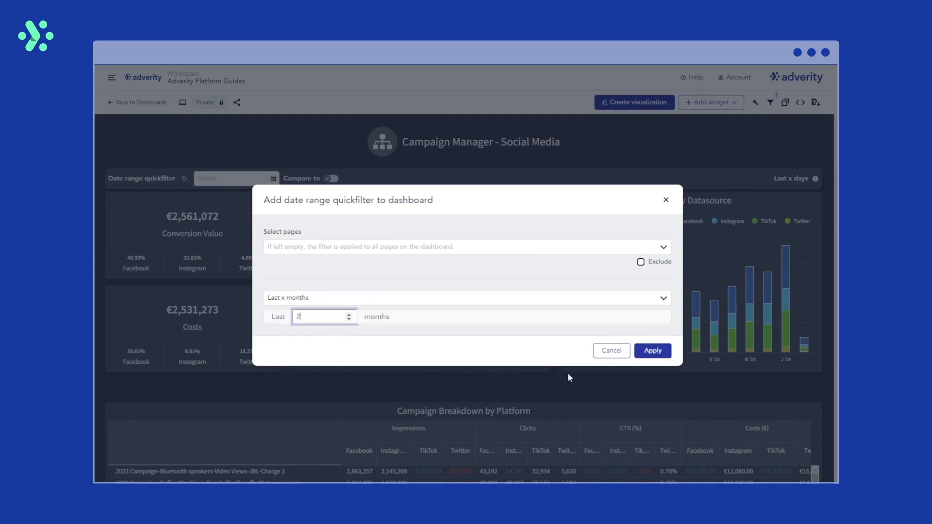
click(653, 351)
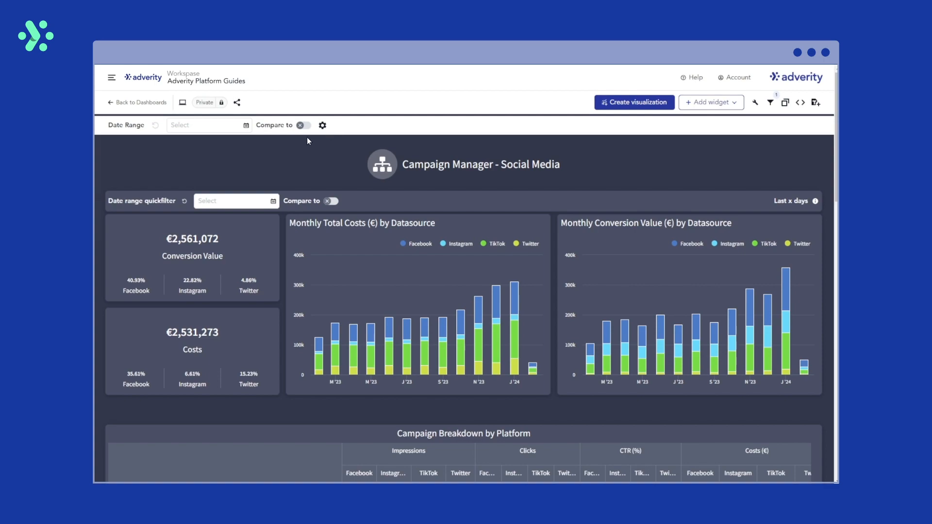
Step: Filter the dashboard to the period from 1 to 7 January 2024 with the new date range quickfilter
click(246, 126)
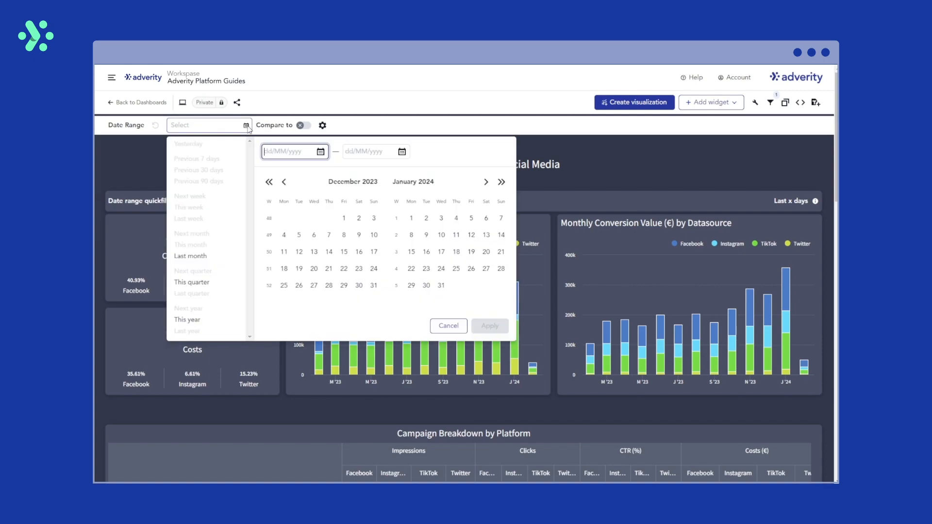
click(412, 219)
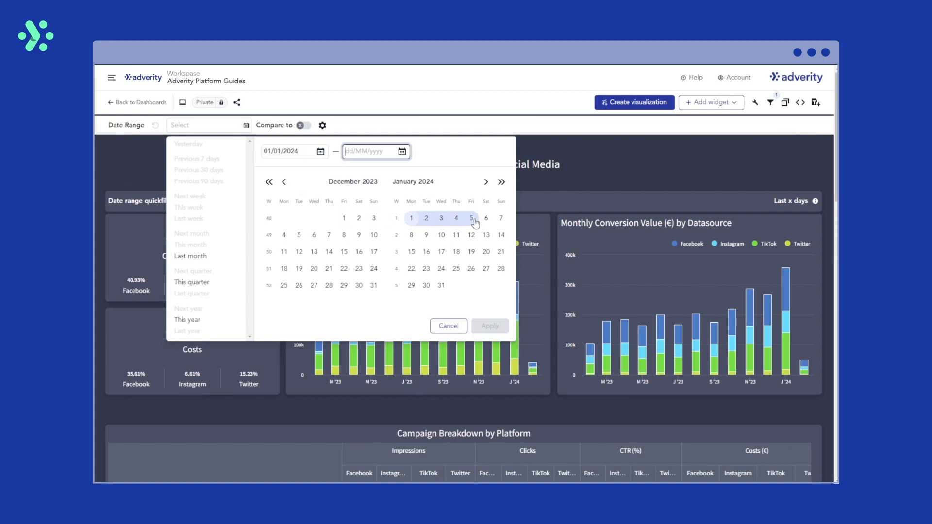
click(501, 219)
click(490, 326)
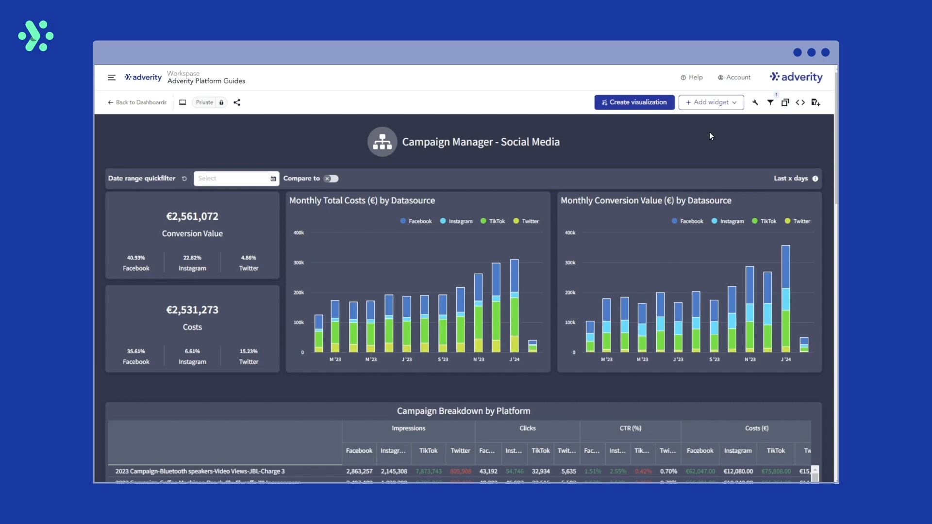
Step: Add a Datastream dimension quickfilter widget to the page that affects only the Monthly Total Costs (€) by Datasource widget
click(775, 106)
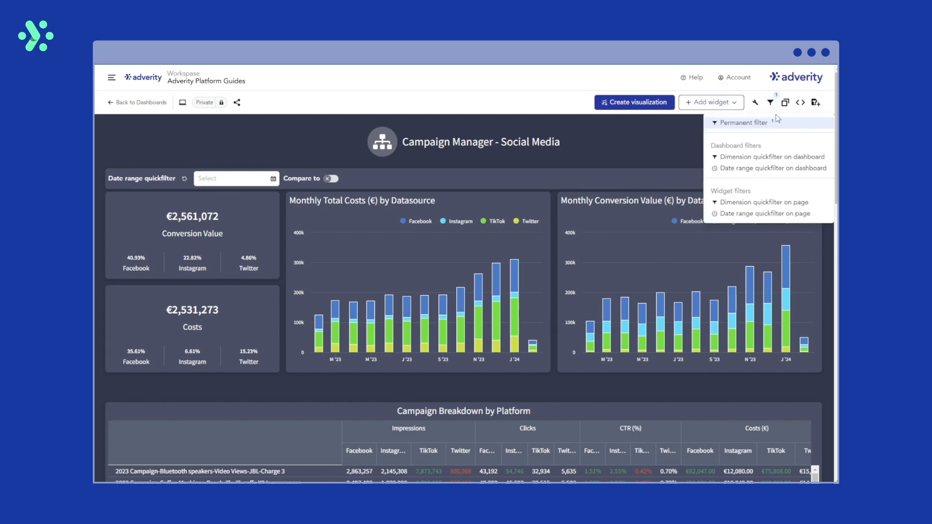
click(779, 204)
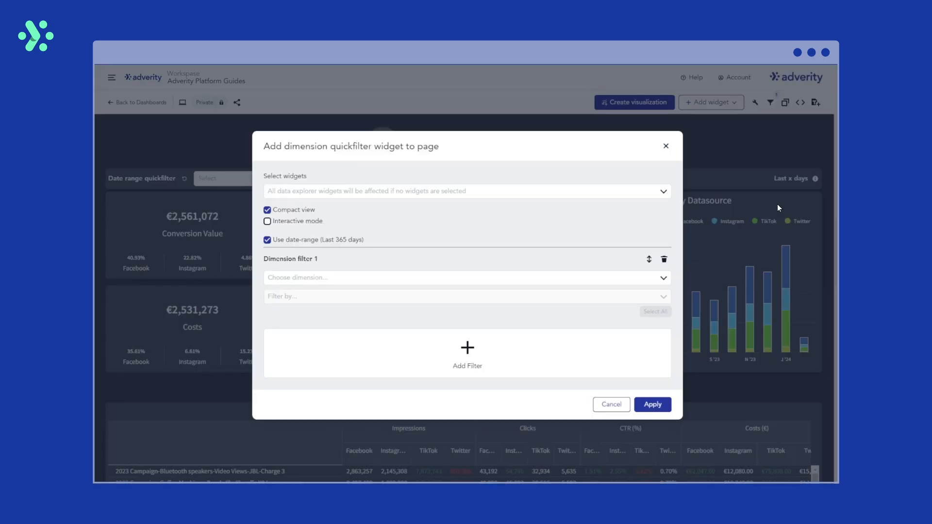
click(663, 193)
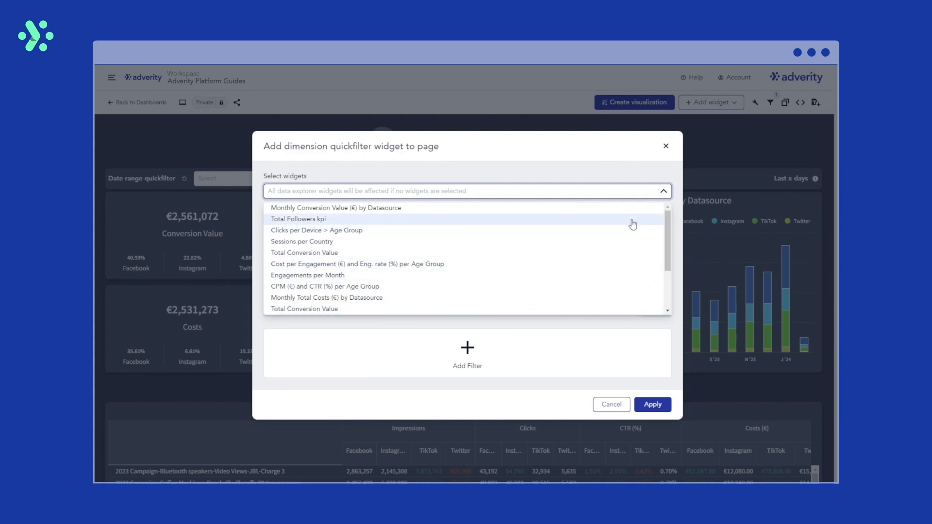
click(612, 302)
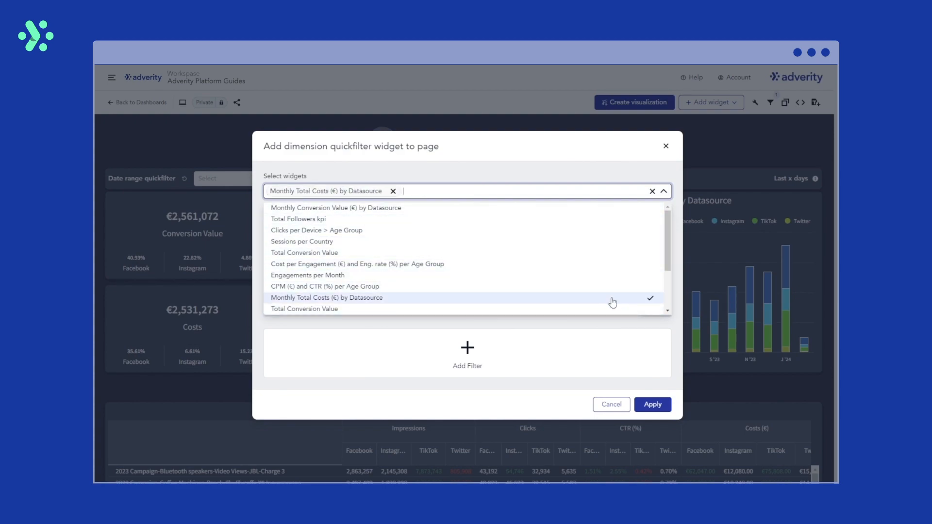
click(677, 290)
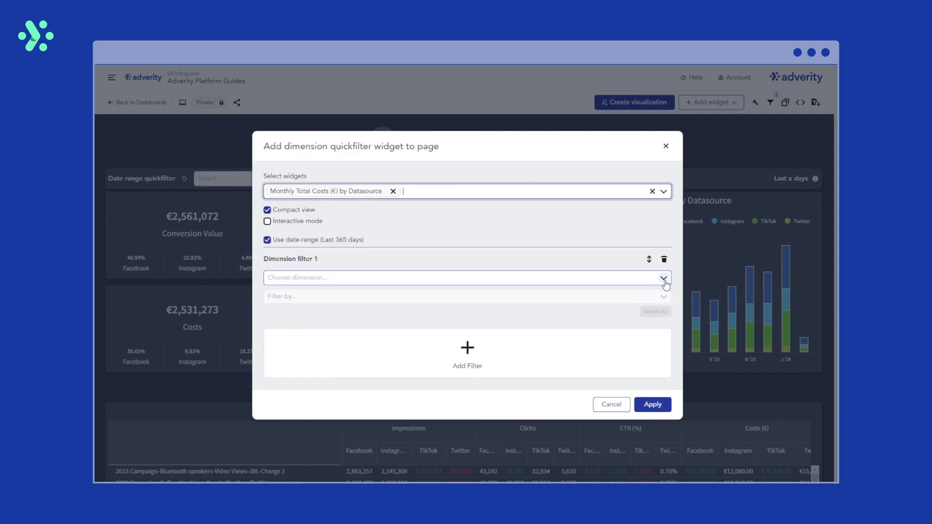
click(663, 278)
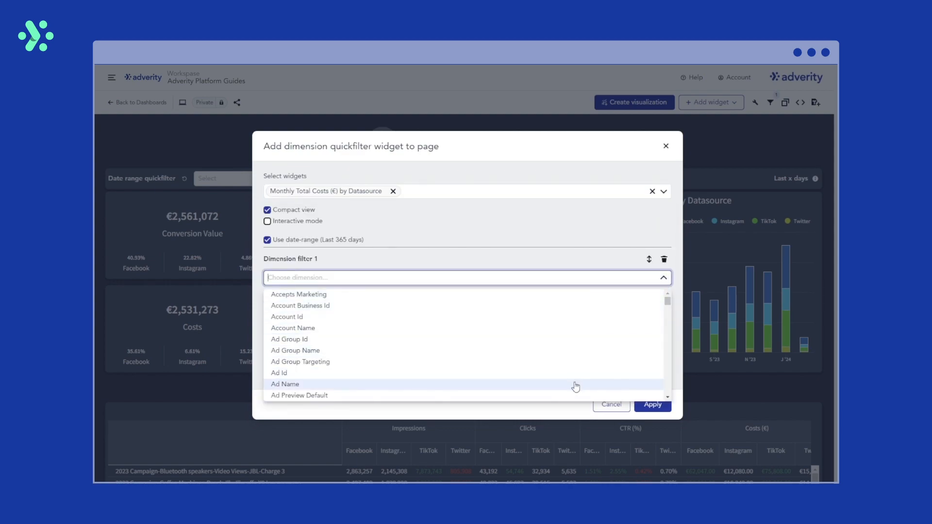
text(datas)
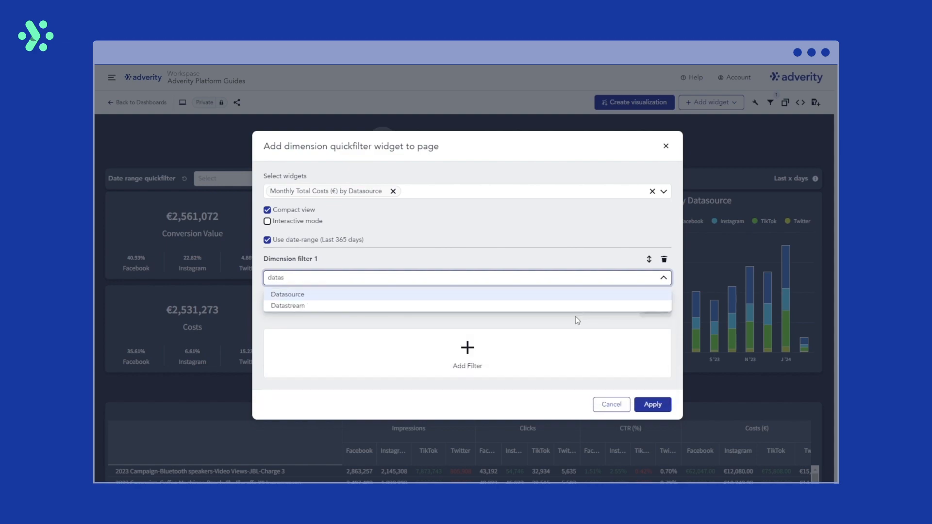
click(573, 309)
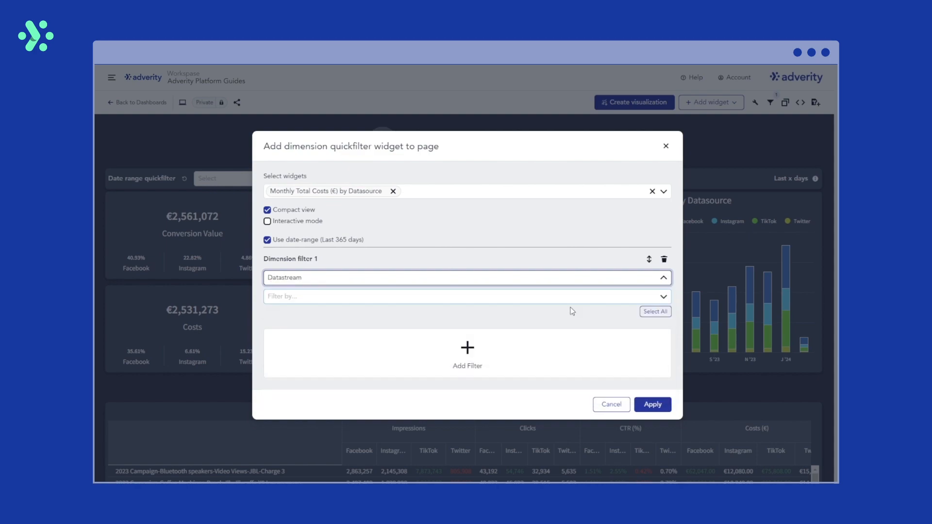
click(653, 405)
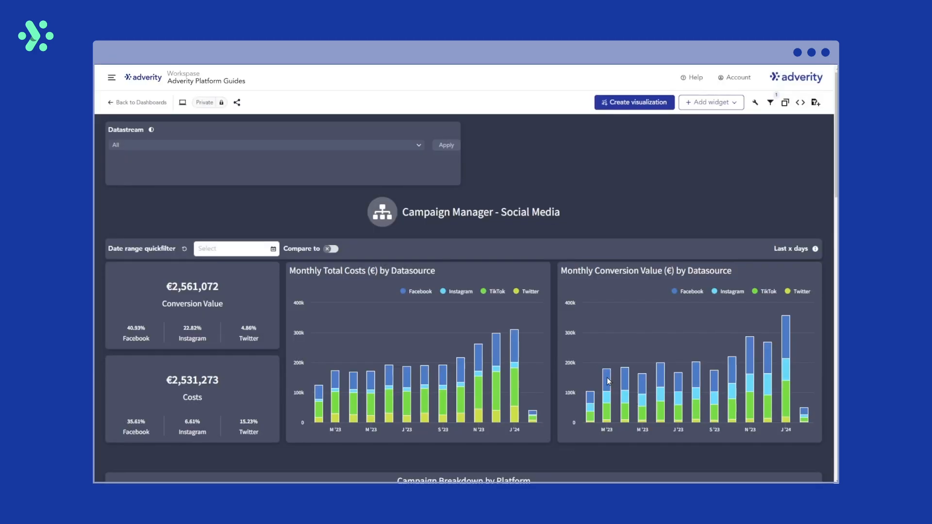
Step: Move the Datastream quickfilter widget to the right half of the page, and return it to the left half
mouse_move(419, 169)
drag(435, 125, 735, 143)
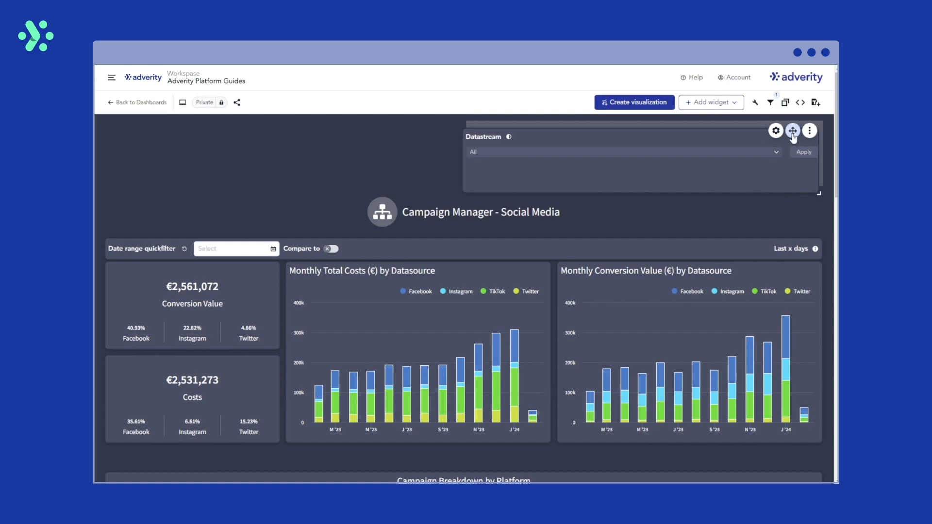
drag(797, 124, 431, 140)
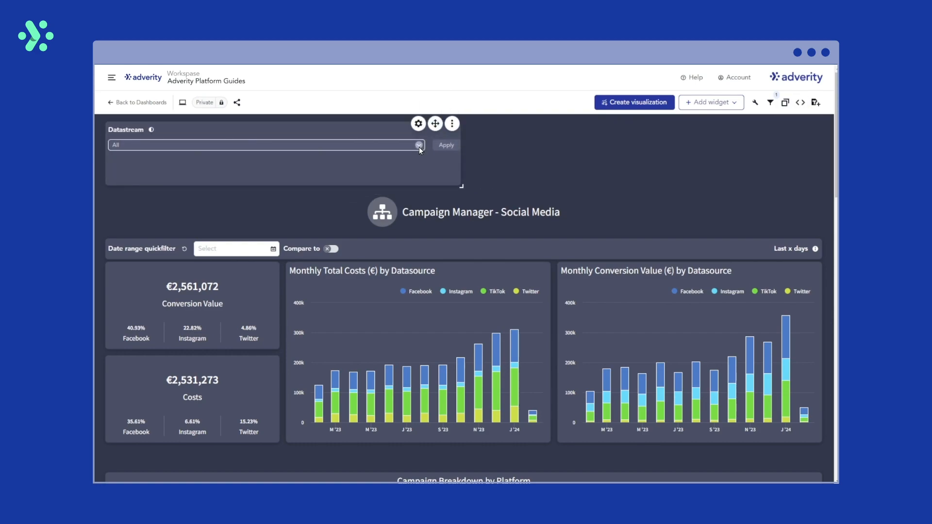
Step: Filter by the Showcase Gallery Dashboard | Instagram Ads | EU datastream with the Datastream quickfilter widget
click(418, 146)
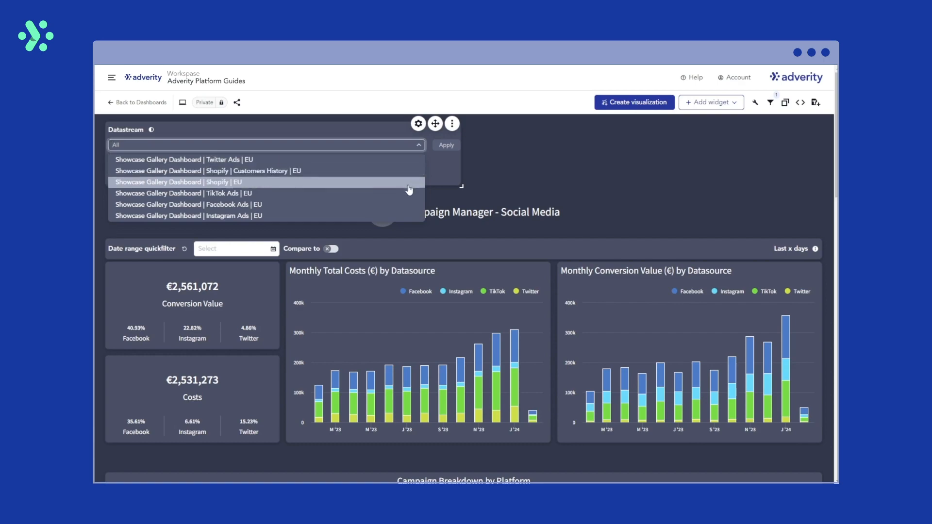
click(401, 217)
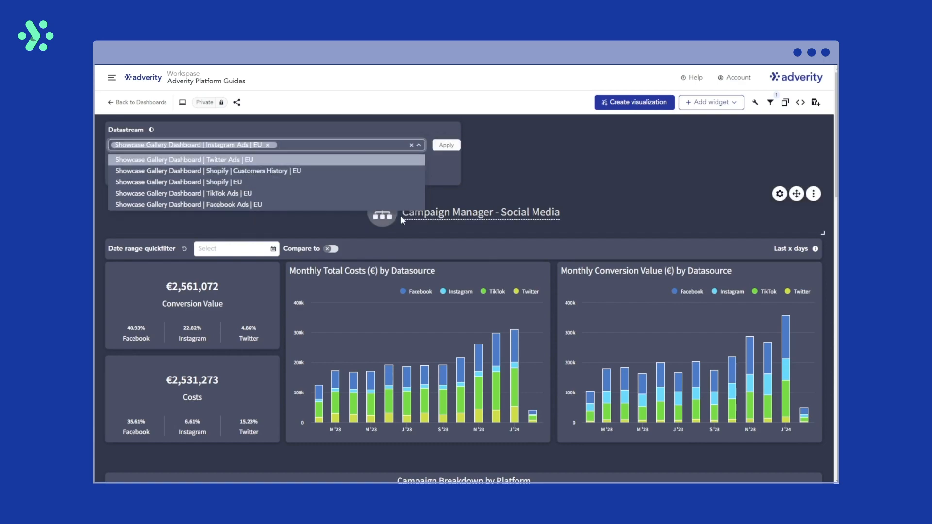
click(446, 146)
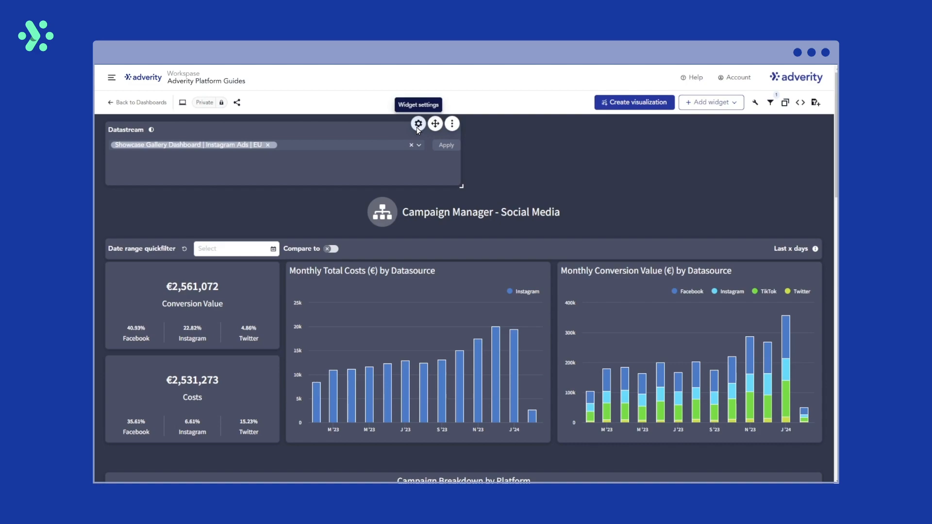
Step: Edit the Datastream quickfilter widget to remove Monthly Total Costs (€) by Datasource from its selected widgets, and apply the change
click(418, 124)
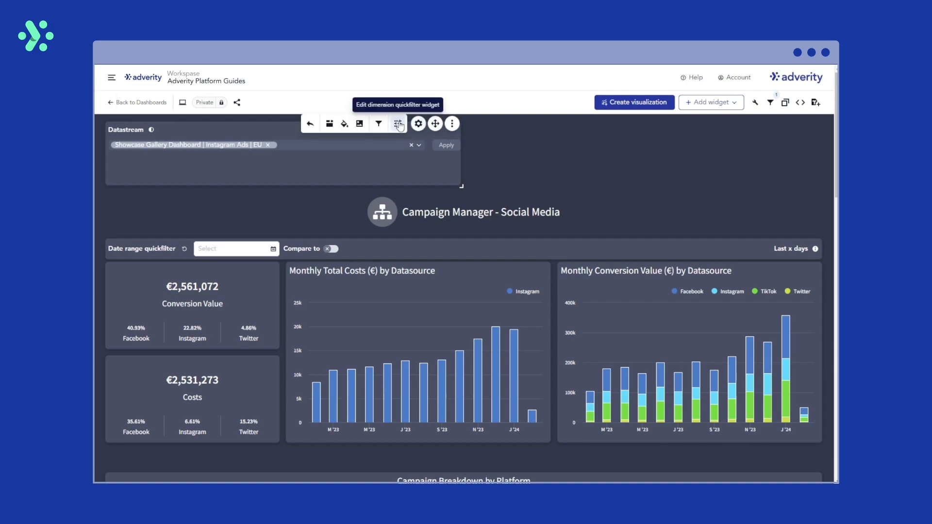
click(399, 125)
click(509, 190)
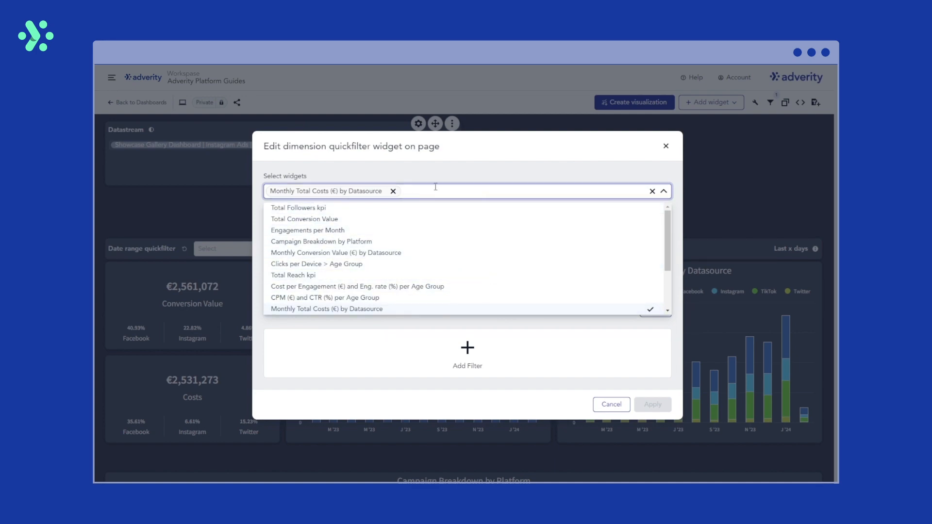
click(394, 191)
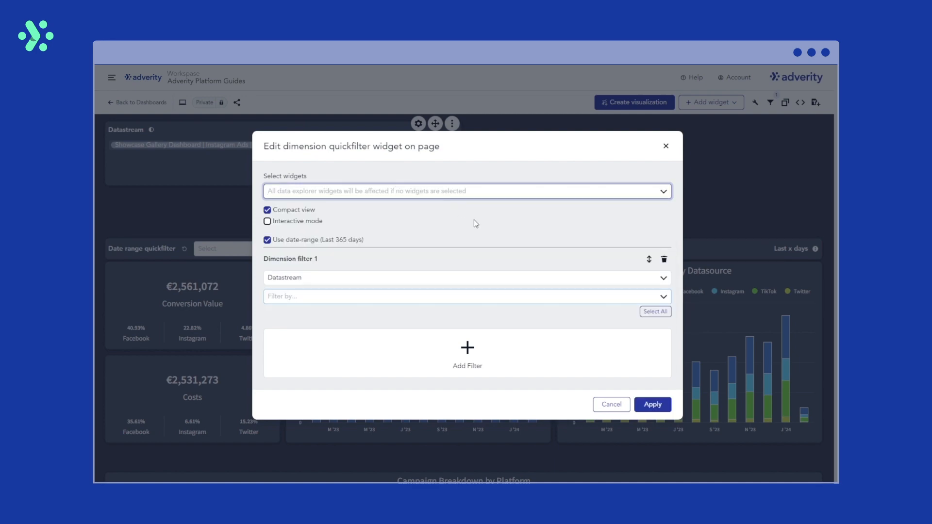
click(651, 405)
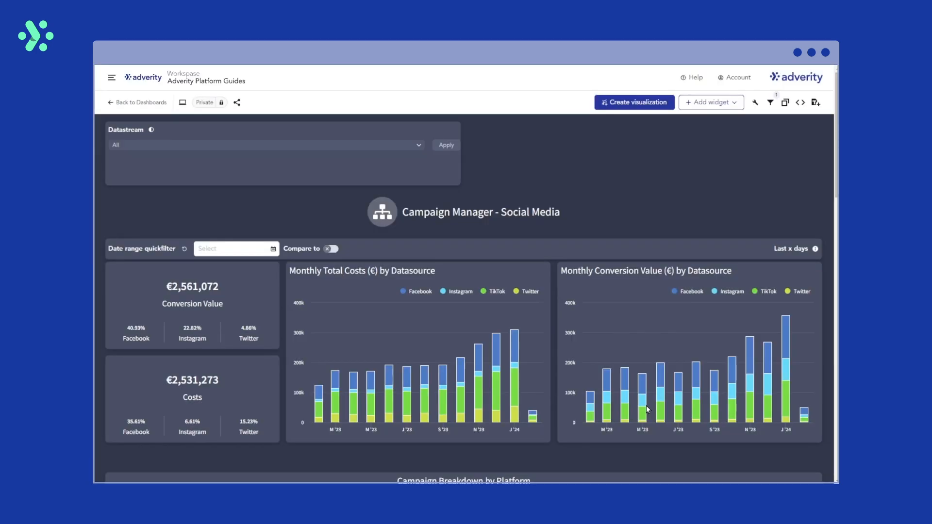
Step: Delete the Datastream quickfilter widget from the page
click(452, 124)
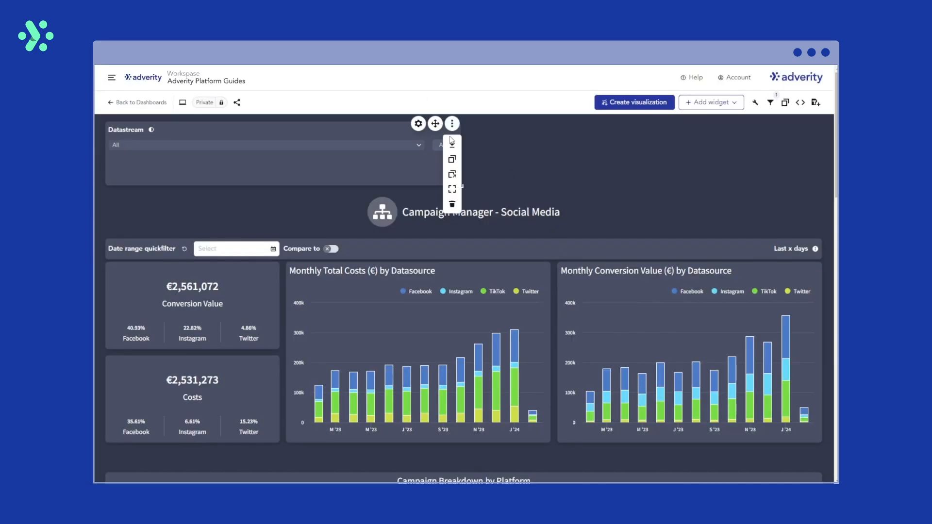
click(452, 204)
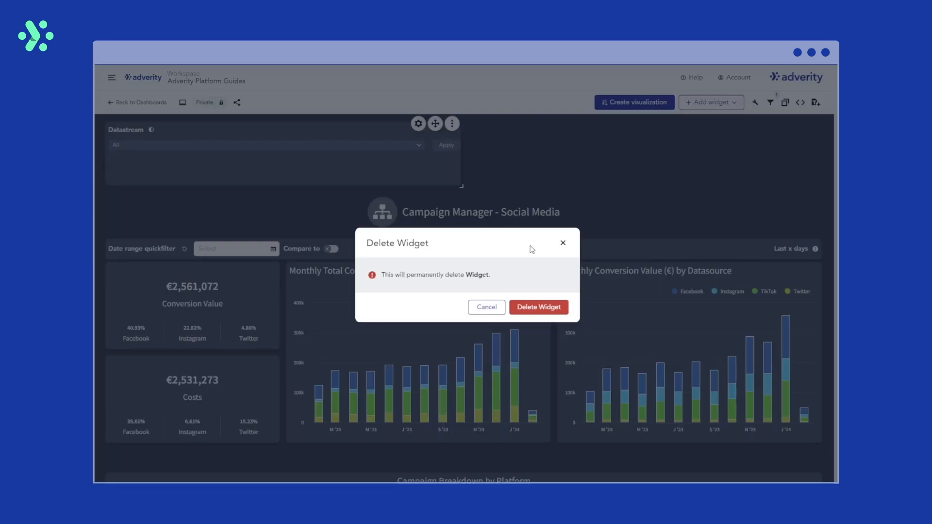
click(538, 307)
Step: Choose to add a date range quickfilter widget to the page
click(771, 103)
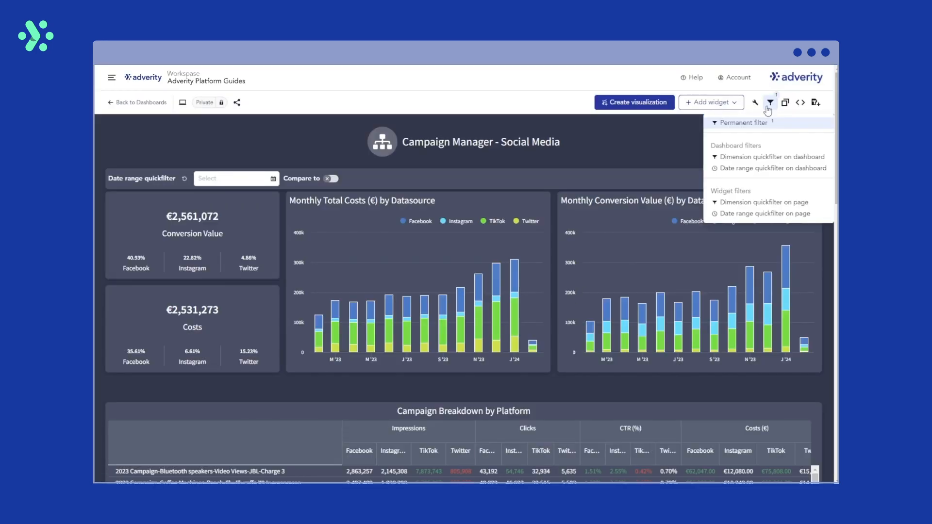
click(777, 214)
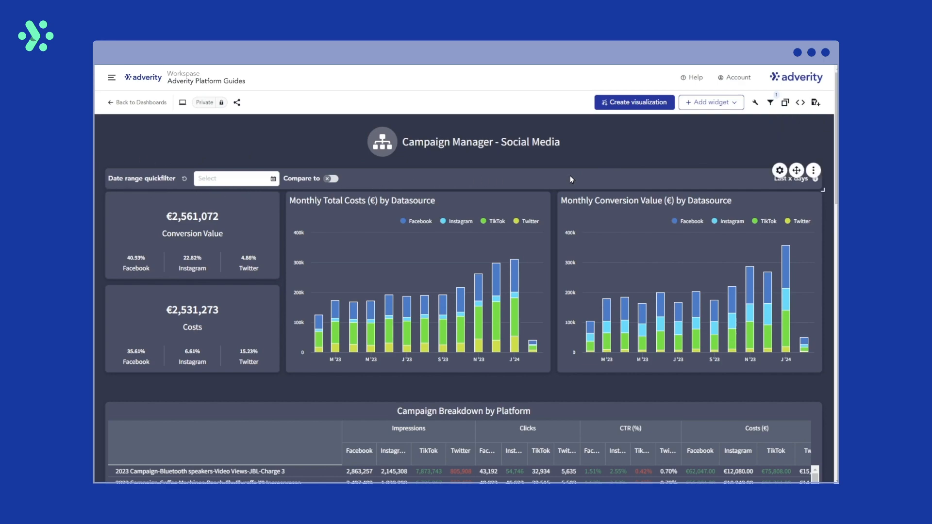
Step: Limit the date range quickfilter widget to Total Conversion Value, Engagements per Month and Monthly Conversion Value (€) by Datasource, and apply the change
click(780, 170)
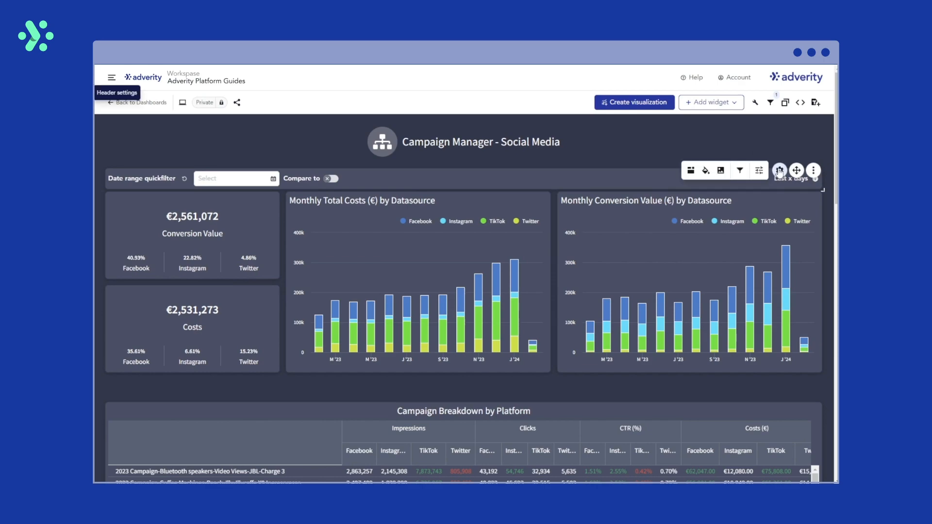
click(760, 171)
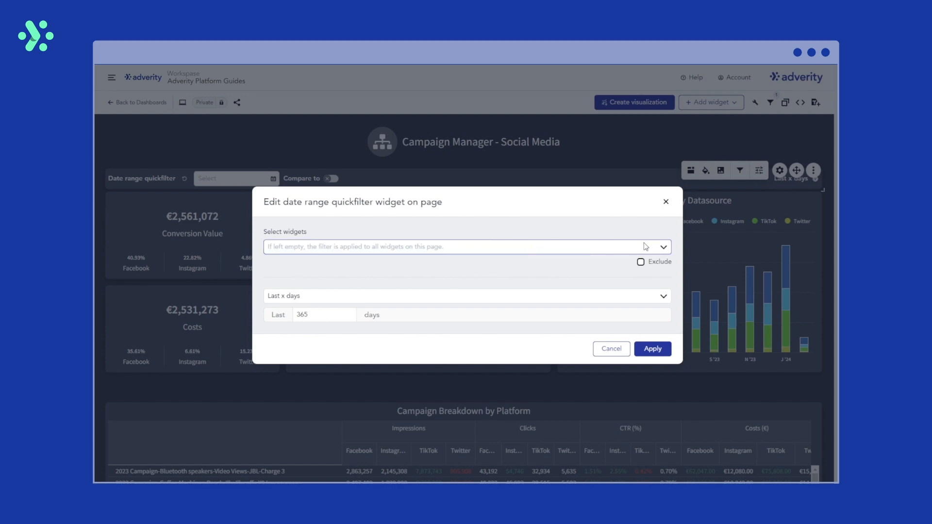
click(663, 246)
click(617, 276)
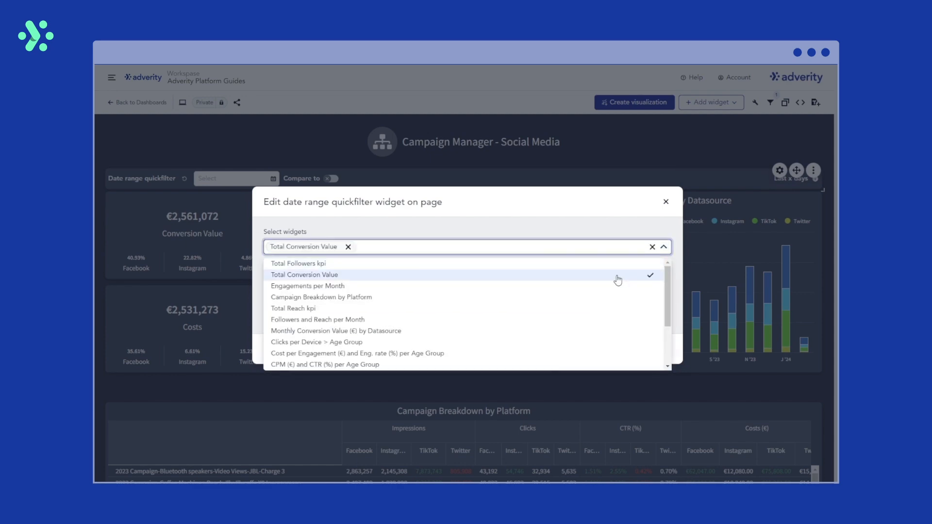
click(611, 287)
click(607, 332)
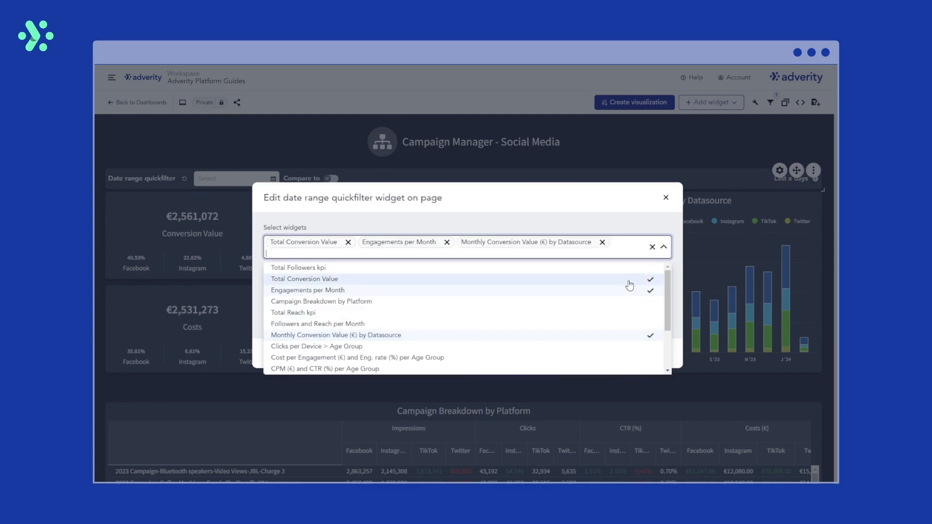
click(663, 247)
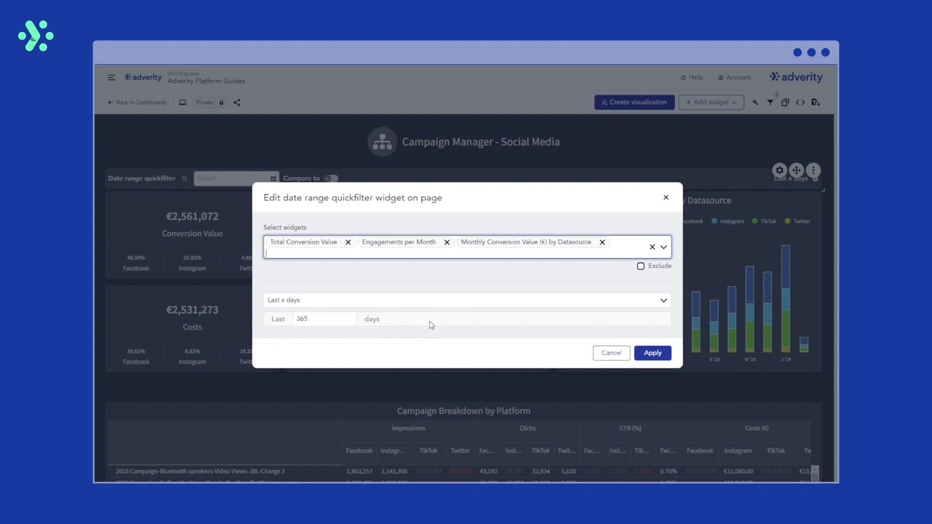
click(653, 354)
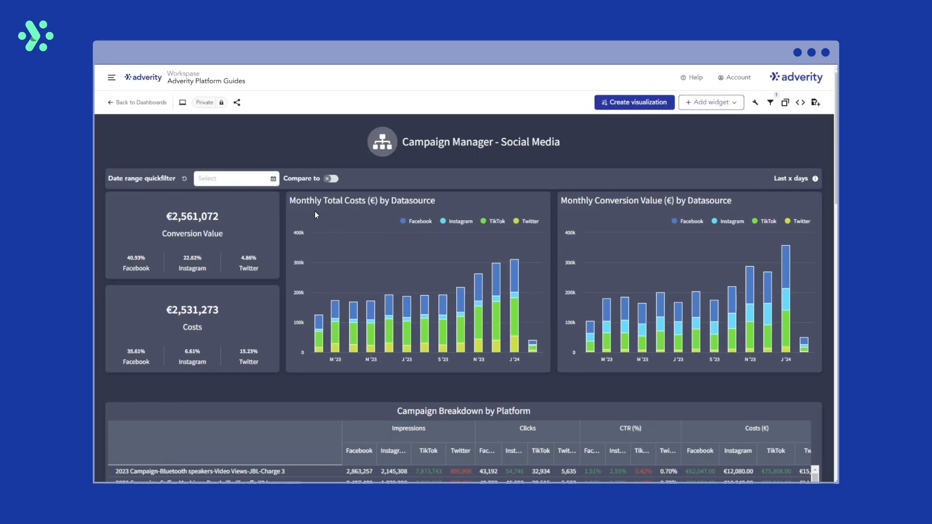
Step: View the date range options offered by the date range quickfilter widget, and cancel without choosing a range
click(231, 178)
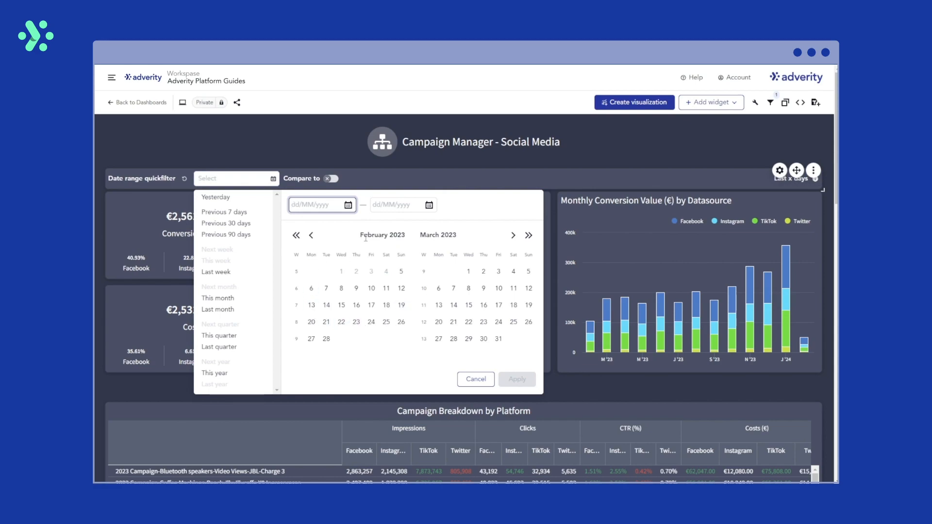
click(486, 381)
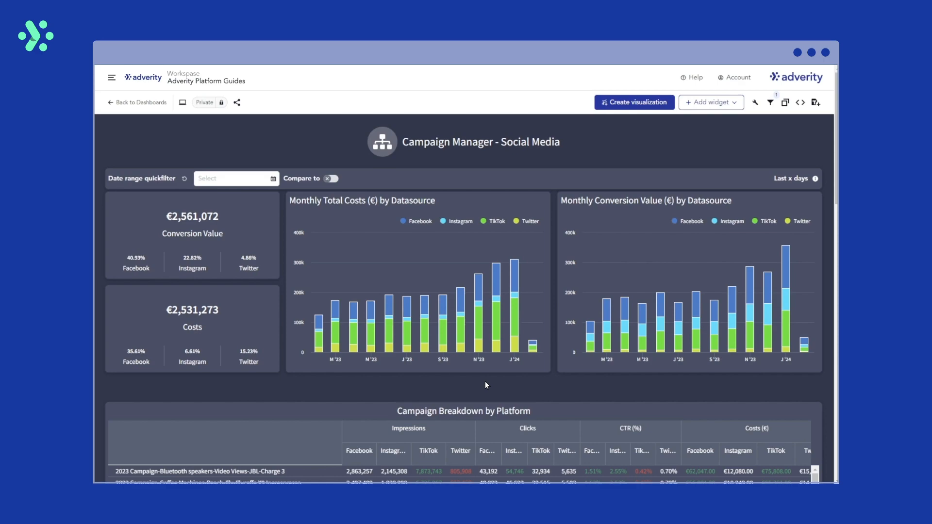
Step: Examine the Conversion Value widget's applied dimension filters and the dimensions available for a new filter, and close everything without adding one
click(238, 195)
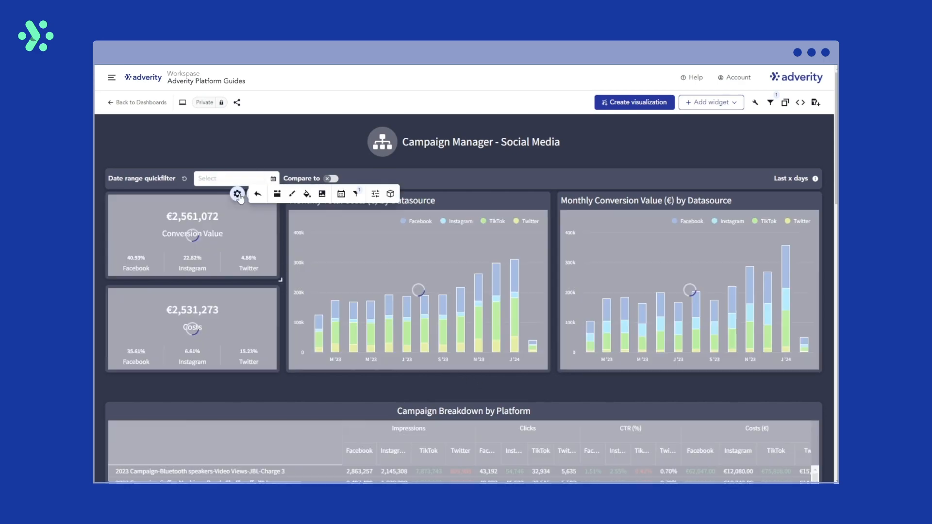
click(357, 194)
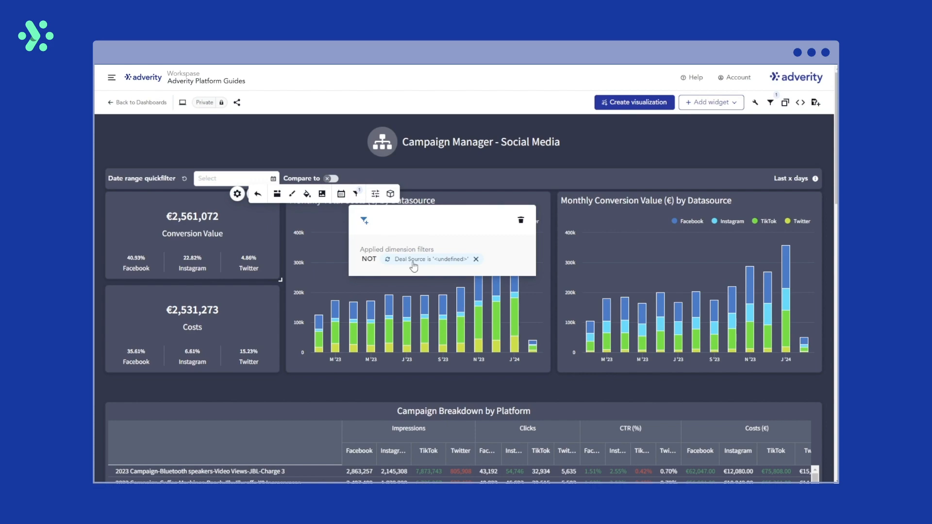
click(363, 222)
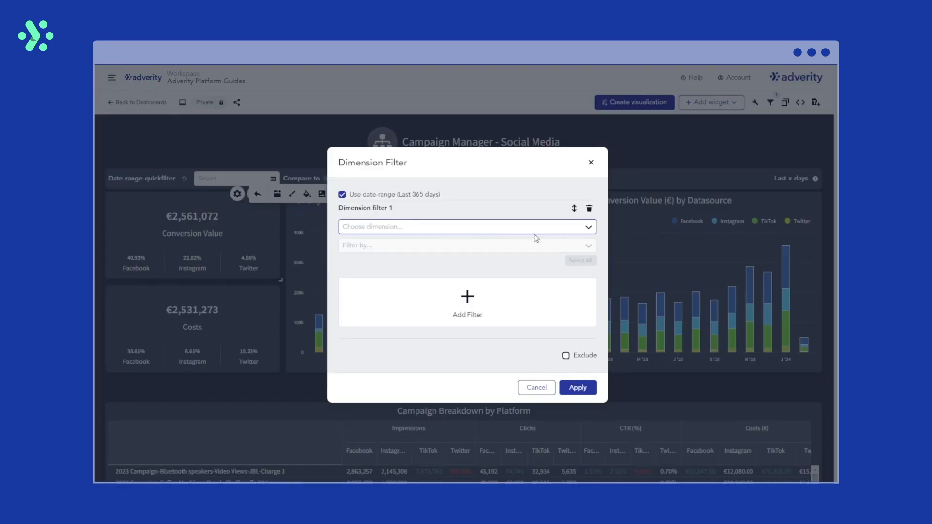
click(588, 227)
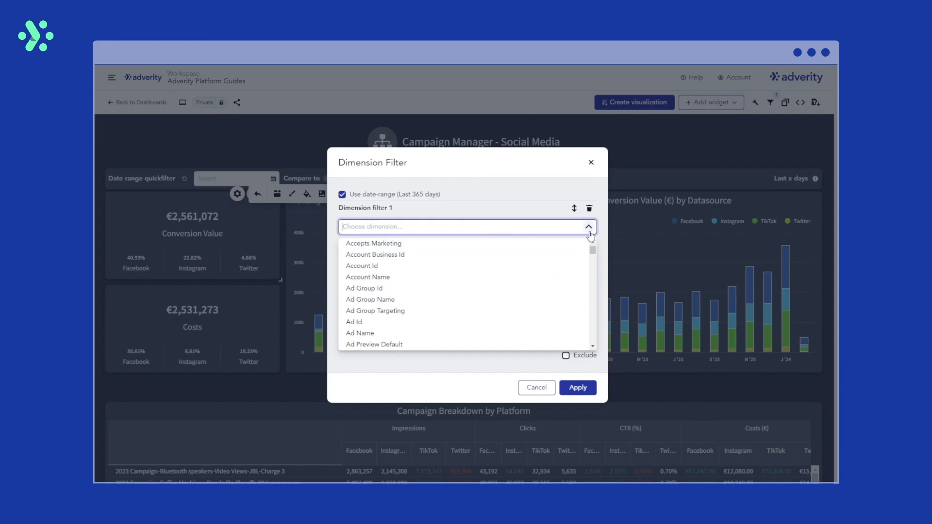
click(588, 227)
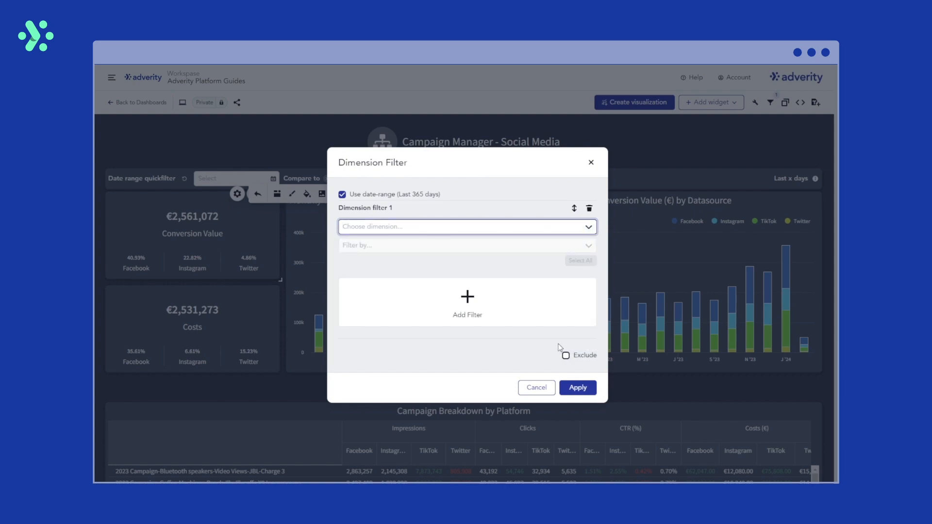
click(537, 387)
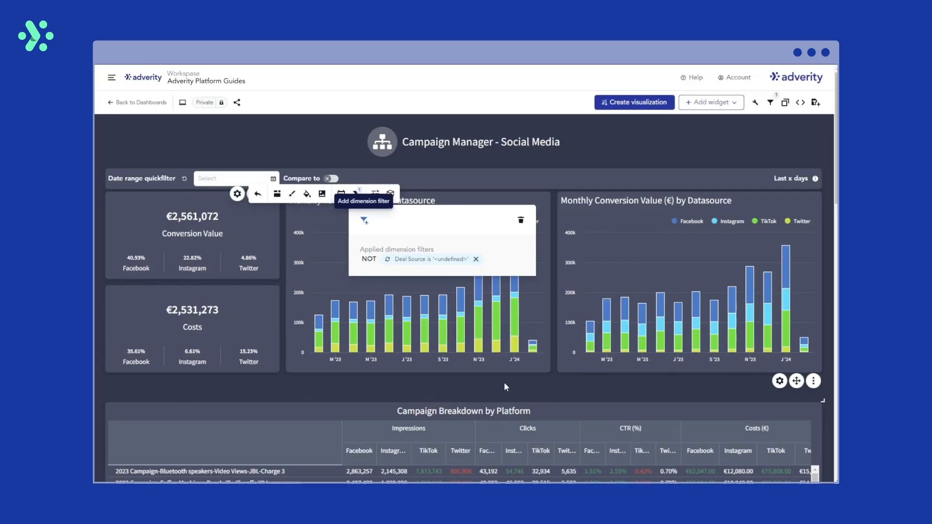
click(328, 149)
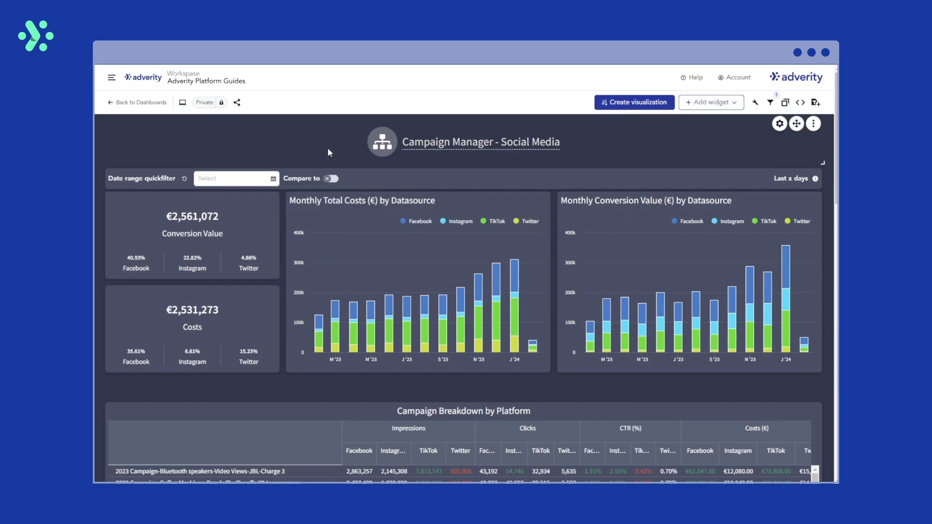